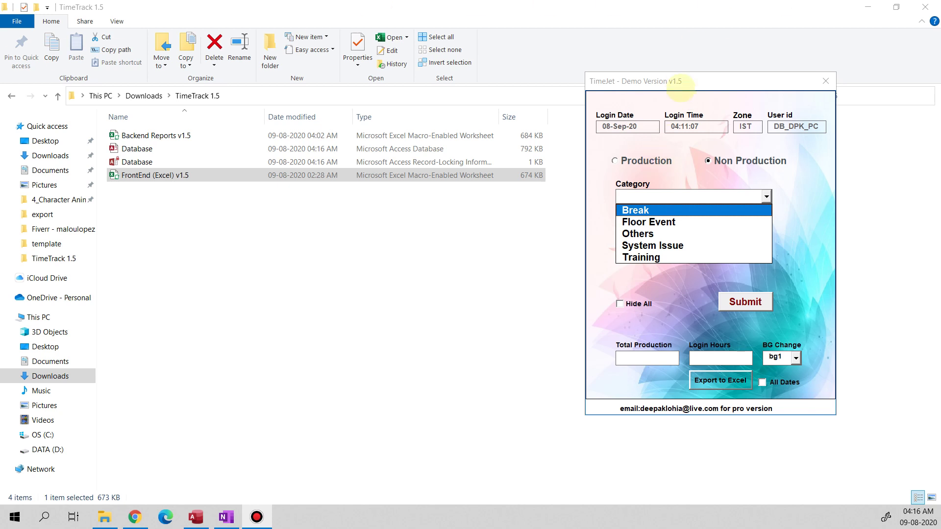
- Set the TimeJet Category to Break and export the ten logged activities to a new workbook
{"action": "left_click", "coordinate": [691, 81]}
{"action": "left_click", "coordinate": [672, 194]}
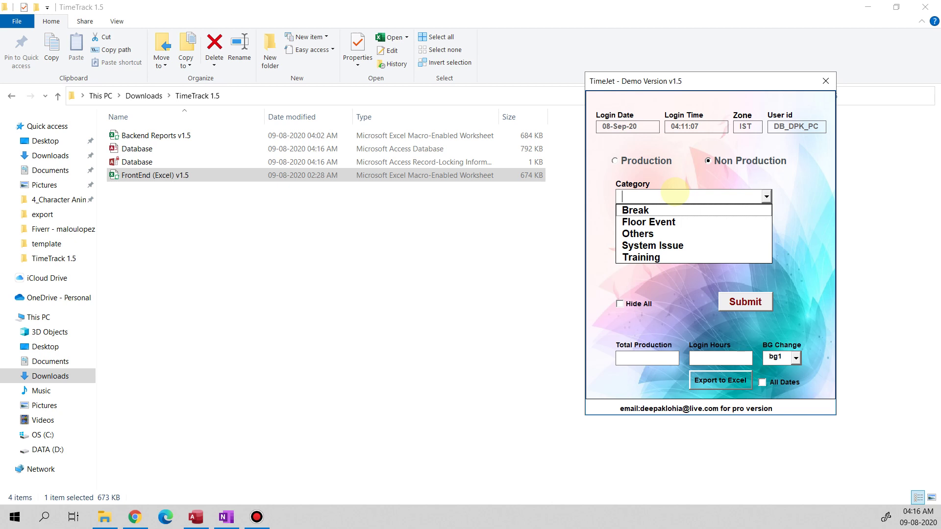
{"action": "left_click", "coordinate": [648, 210]}
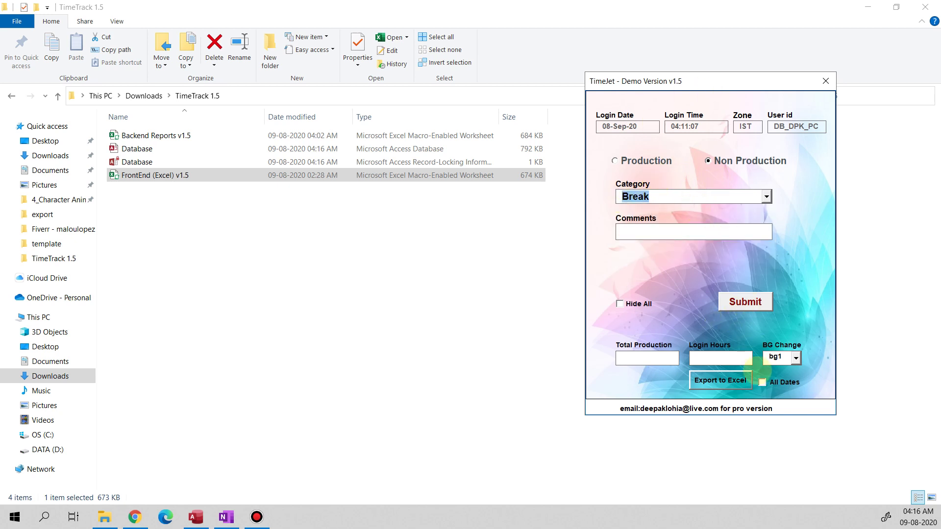
{"action": "left_click", "coordinate": [724, 382]}
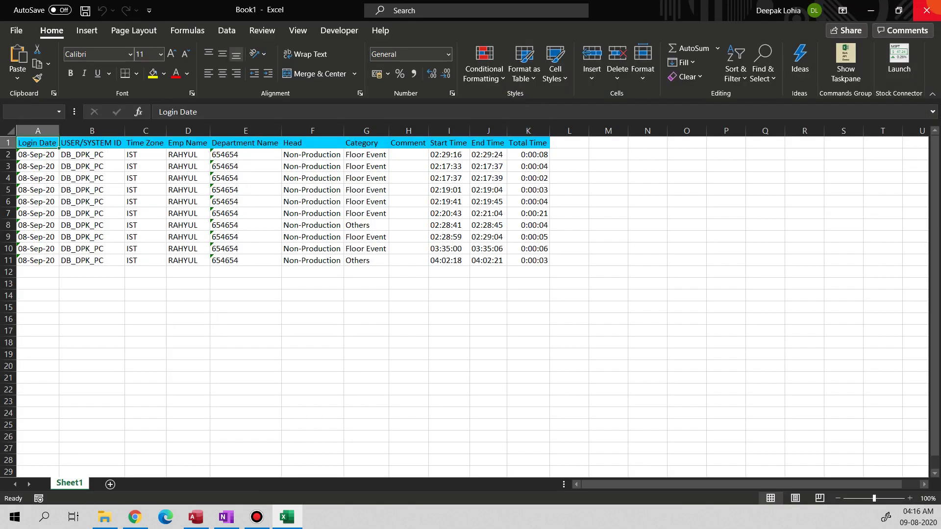
- Close Book1 without saving, then submit the TimeJet form so it closes
{"action": "key", "text": "alt+F4"}
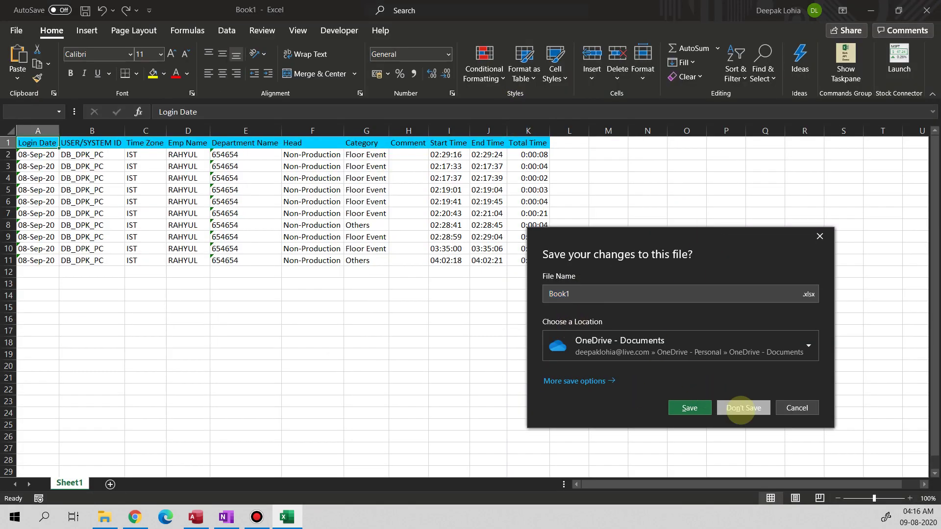
{"action": "left_click", "coordinate": [743, 408]}
{"action": "left_click", "coordinate": [825, 80]}
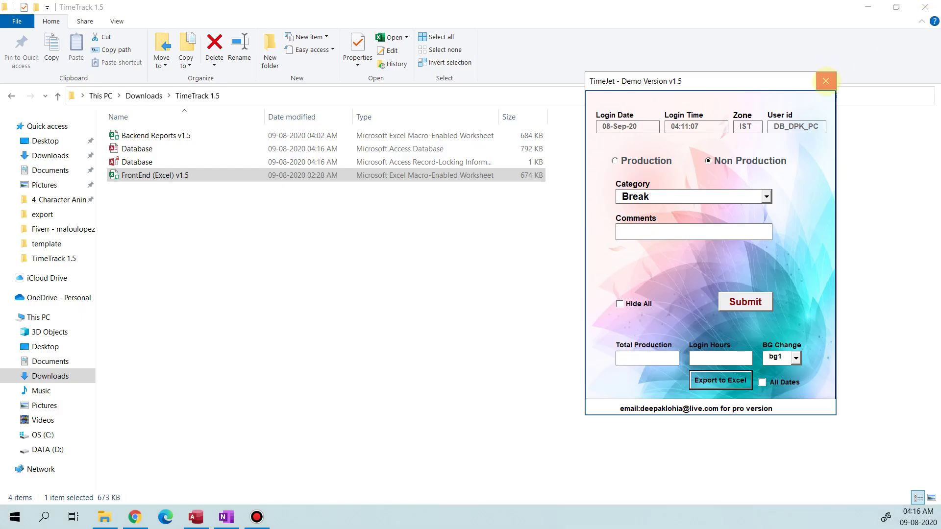
{"action": "left_click", "coordinate": [510, 304]}
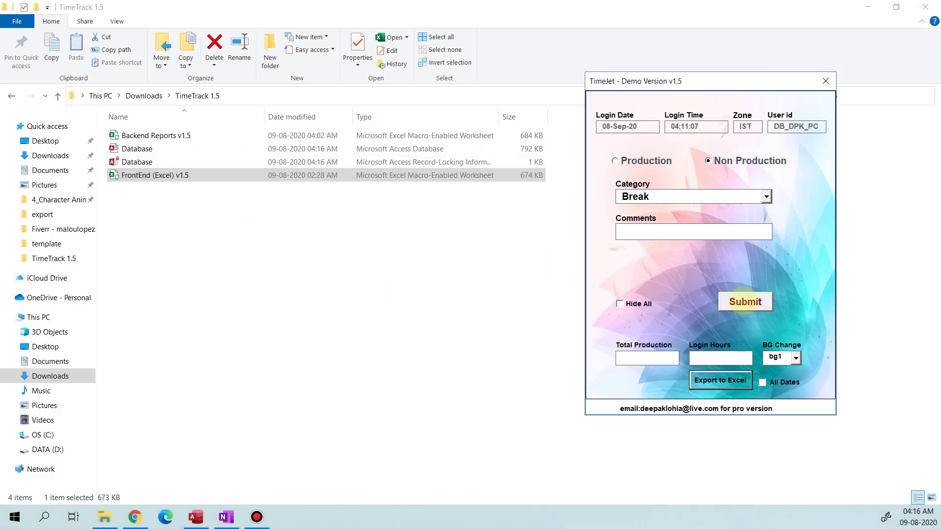
{"action": "left_click", "coordinate": [745, 301]}
{"action": "left_click", "coordinate": [824, 80]}
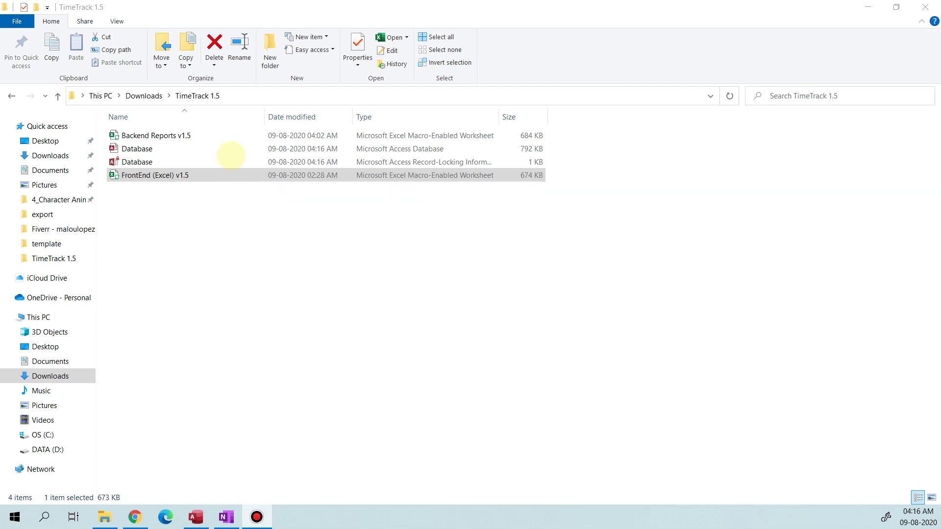
{"action": "left_click", "coordinate": [183, 135]}
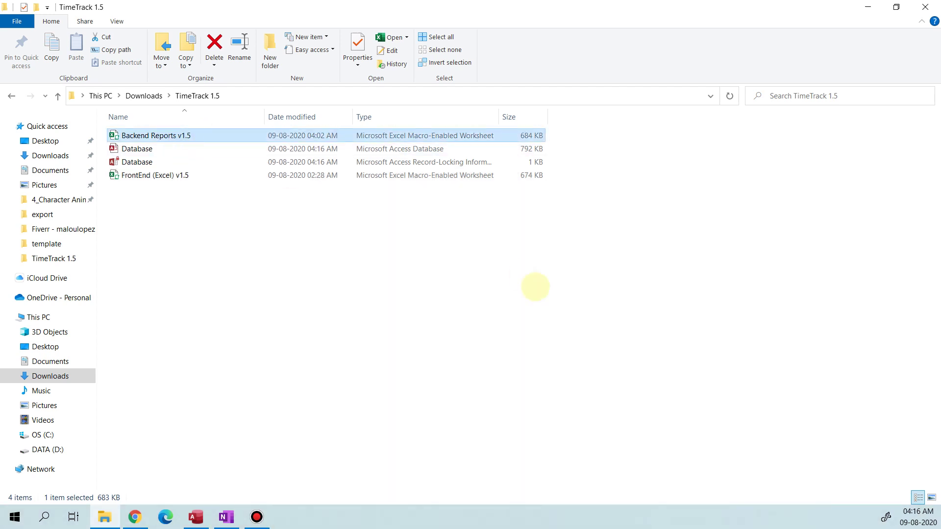
{"action": "double_click", "coordinate": [221, 136]}
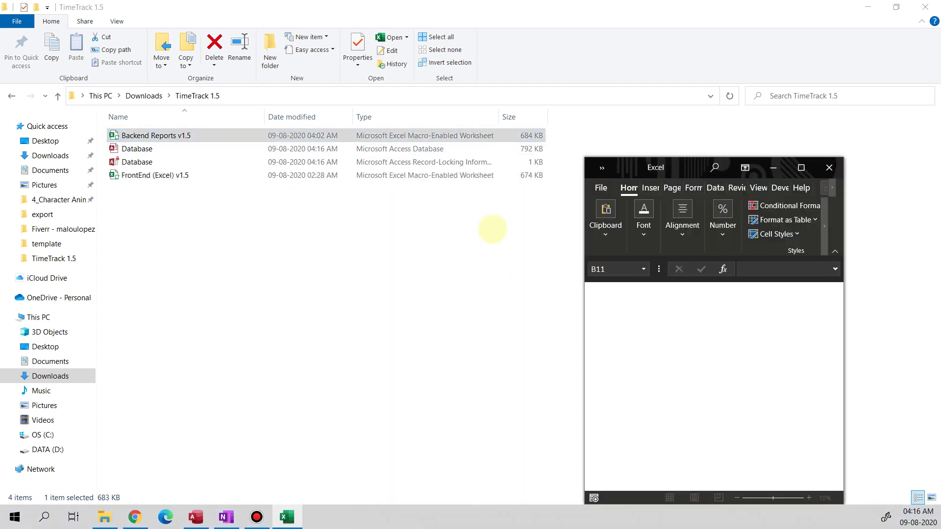
{"action": "left_click", "coordinate": [801, 168]}
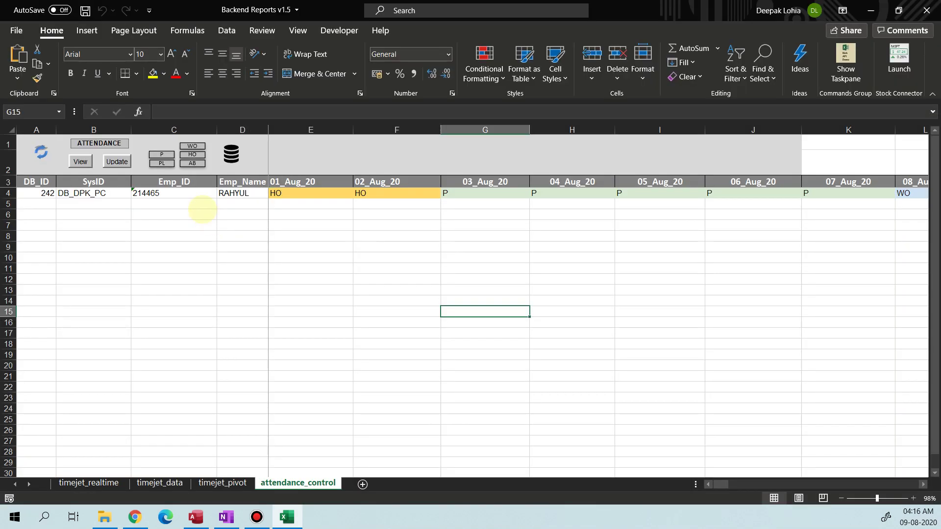
{"action": "left_click_drag", "start_coordinate": [30, 192], "coordinate": [707, 195]}
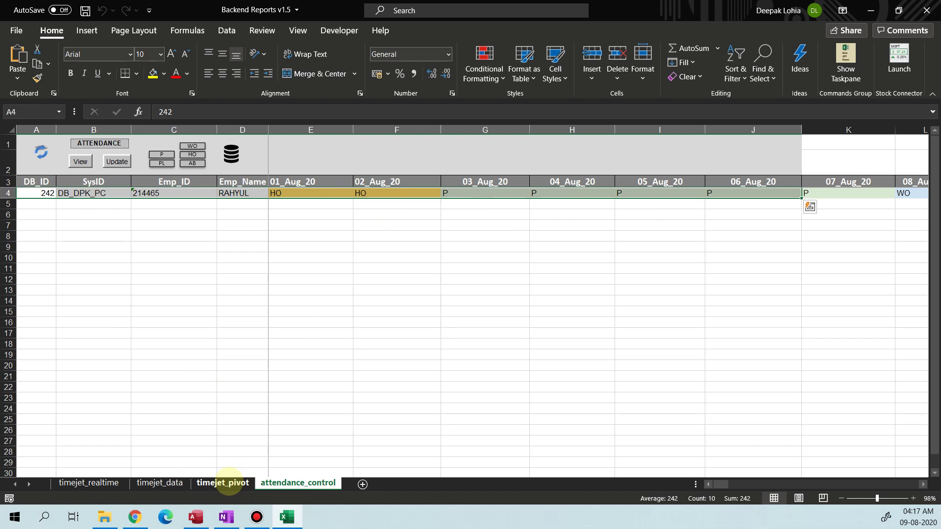
{"action": "left_click", "coordinate": [223, 483]}
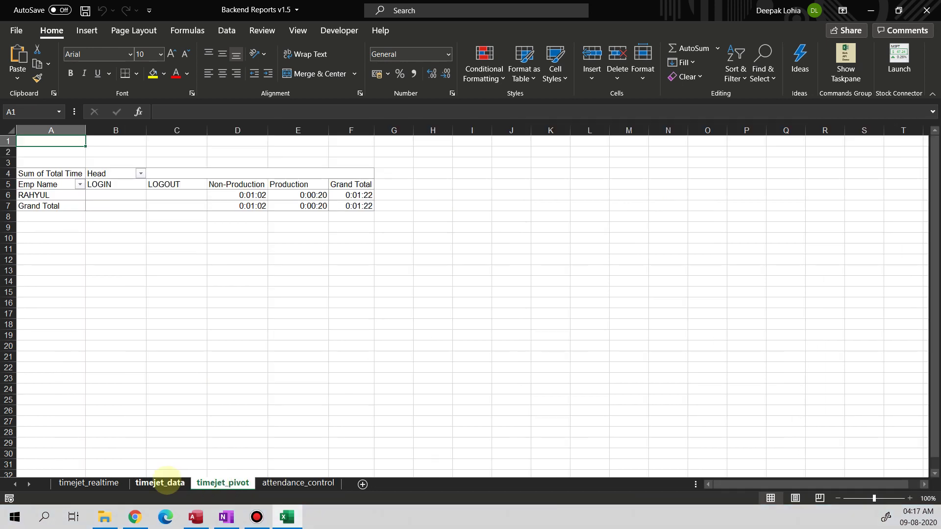
{"action": "left_click", "coordinate": [160, 482]}
{"action": "left_click", "coordinate": [223, 483]}
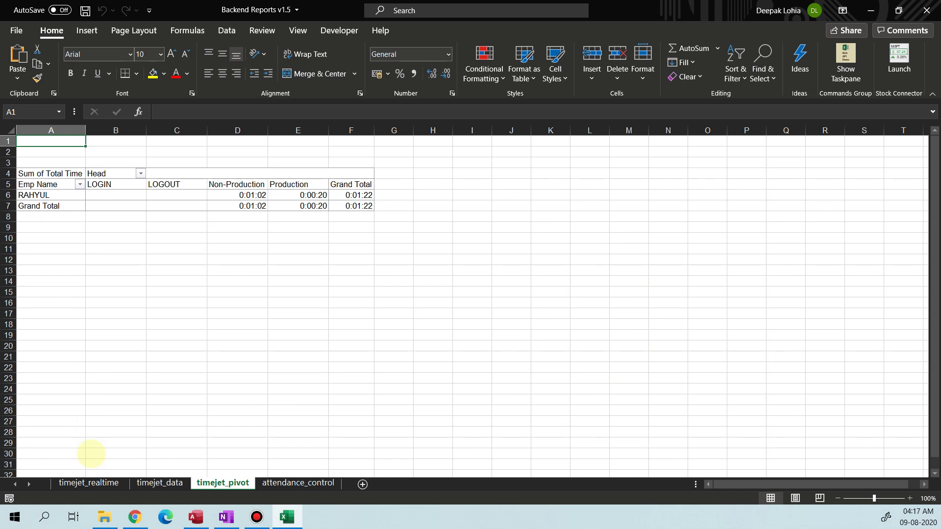
{"action": "left_click", "coordinate": [88, 483]}
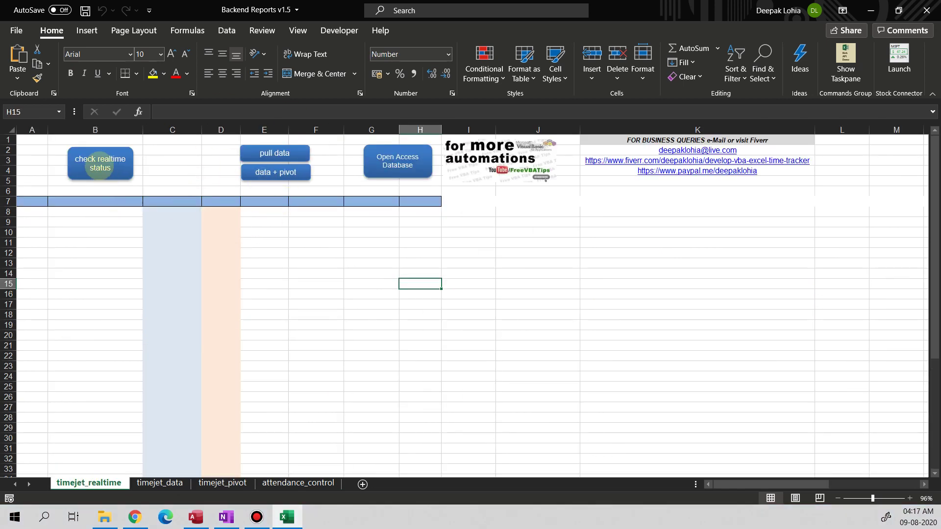
{"action": "left_click", "coordinate": [100, 165]}
{"action": "left_click", "coordinate": [489, 302]}
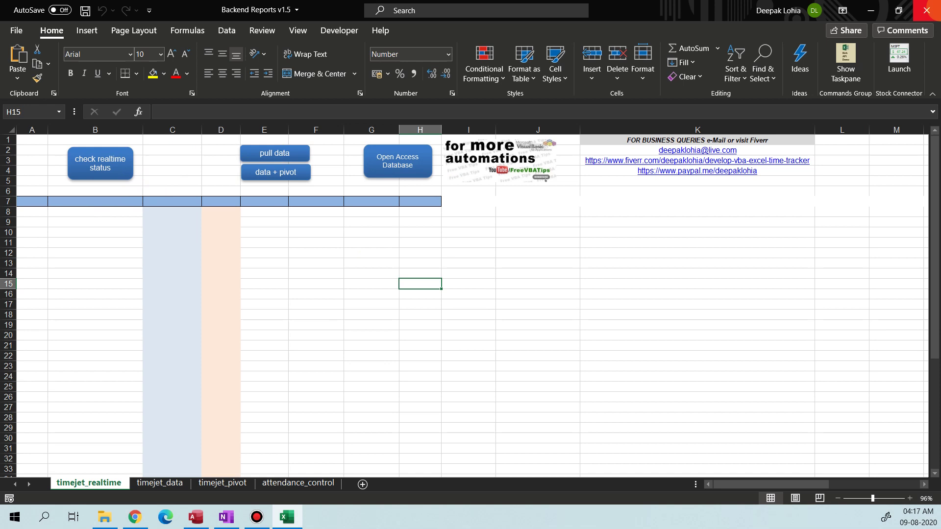
{"action": "left_click", "coordinate": [926, 11]}
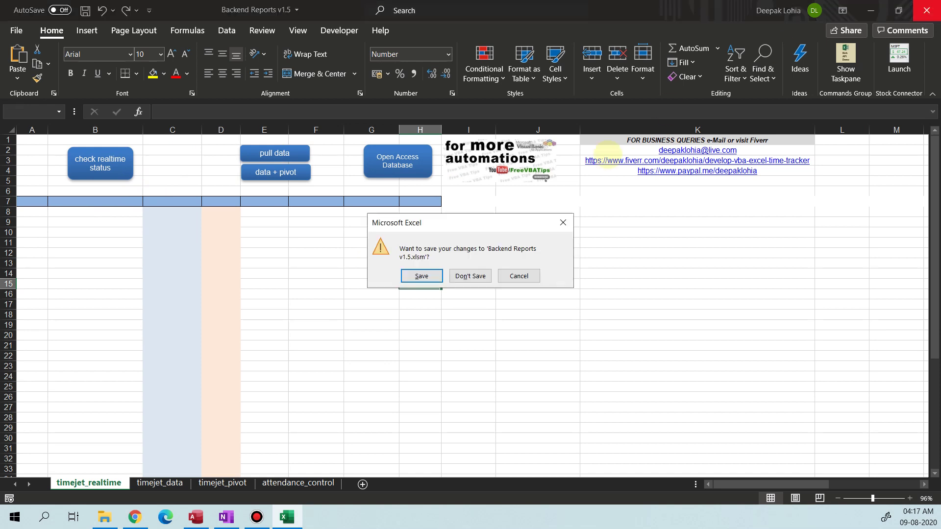
{"action": "left_click", "coordinate": [471, 276]}
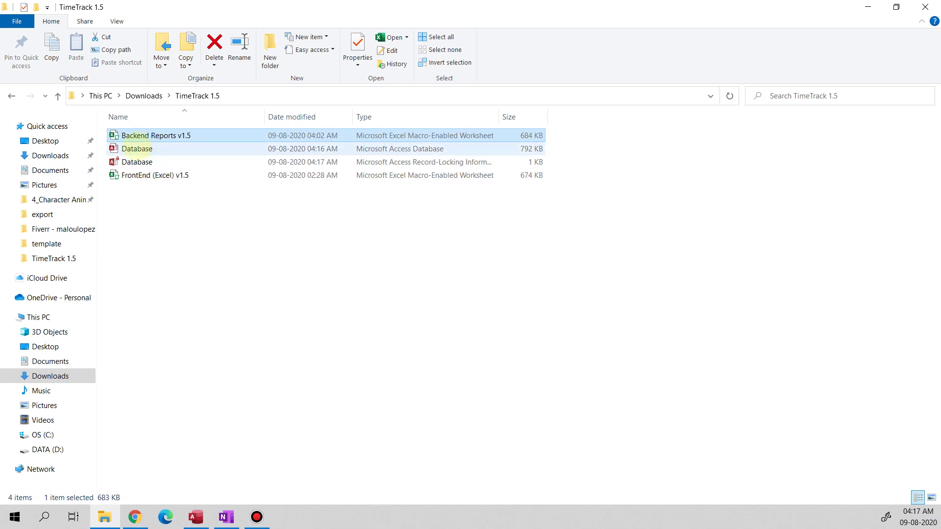
- Browse the TimeTrack 1.5 files, then launch FrontEnd (Excel) v1.5
{"action": "left_click", "coordinate": [136, 149]}
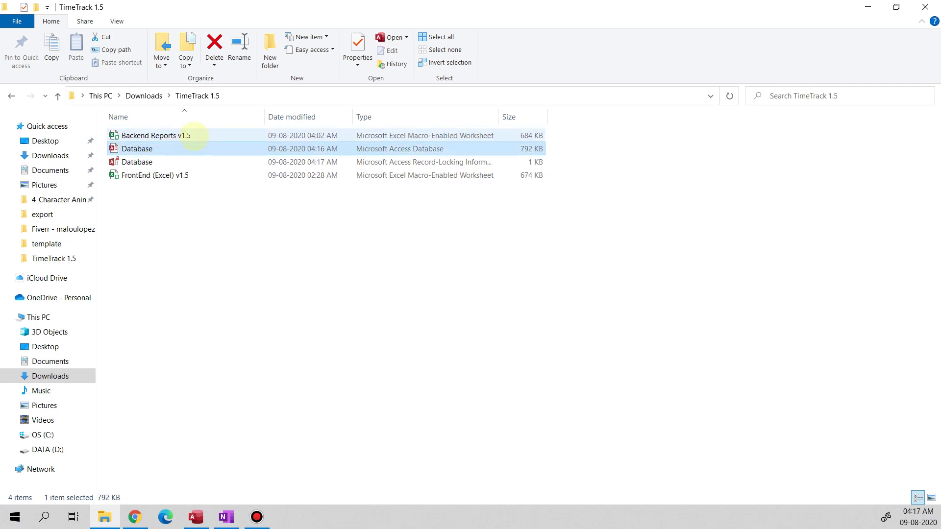
{"action": "left_click", "coordinate": [190, 136]}
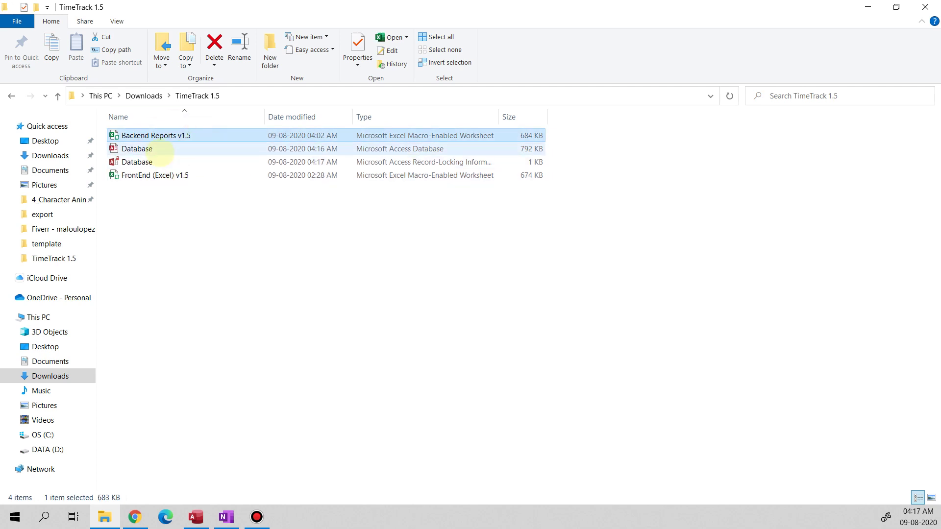
{"action": "left_click", "coordinate": [147, 163]}
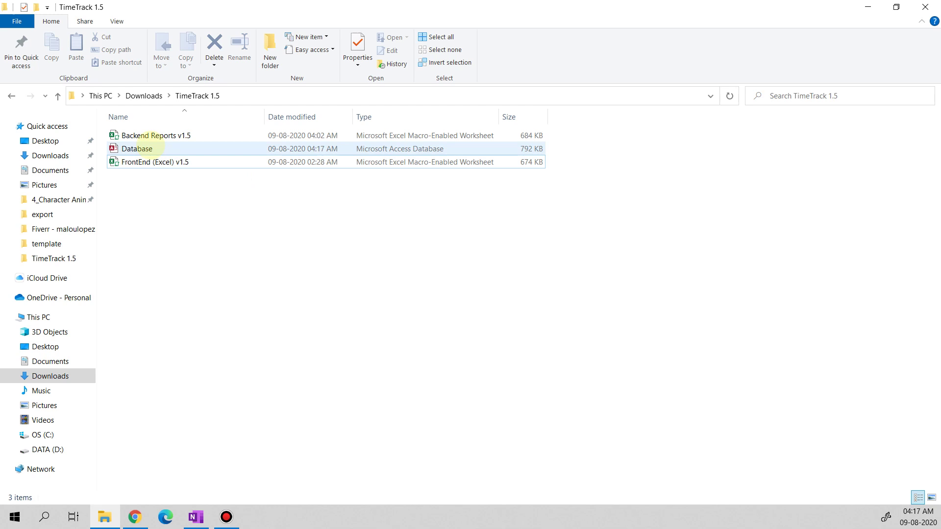
{"action": "left_click", "coordinate": [164, 135]}
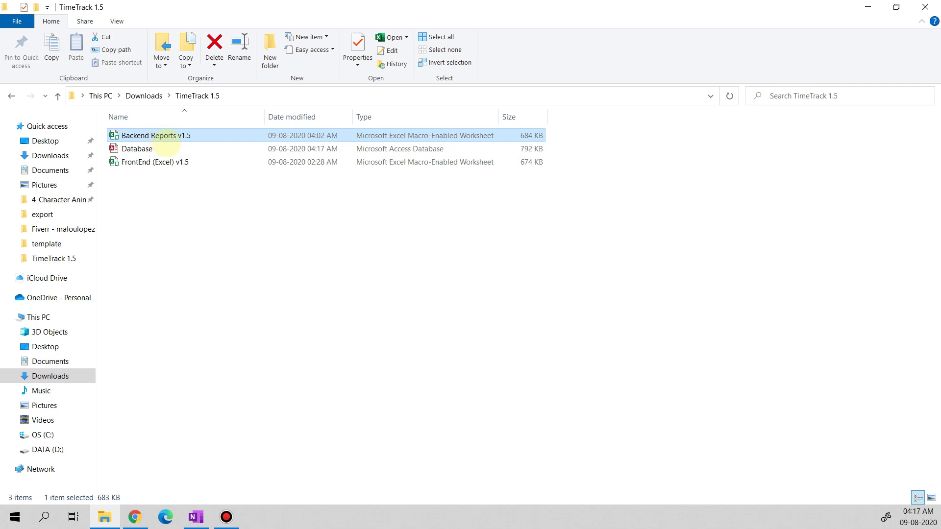
{"action": "left_click", "coordinate": [135, 149]}
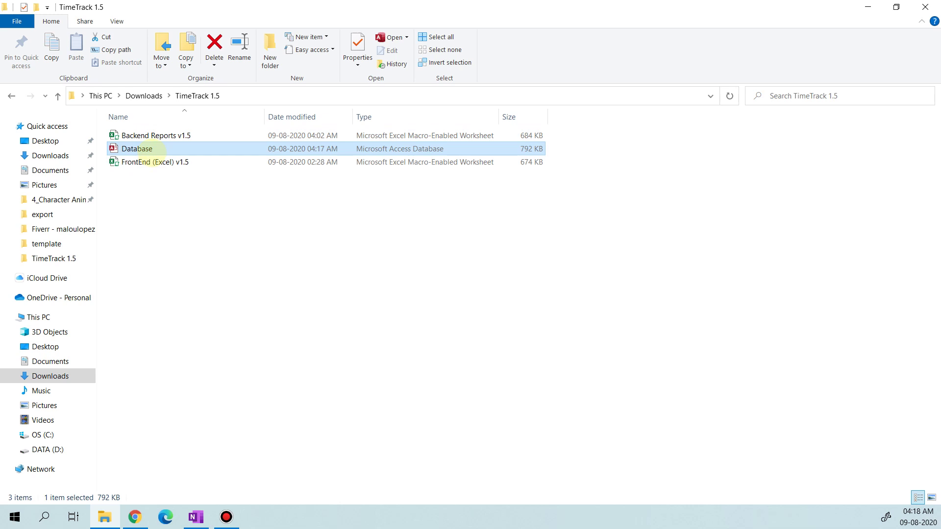
{"action": "left_click", "coordinate": [151, 162]}
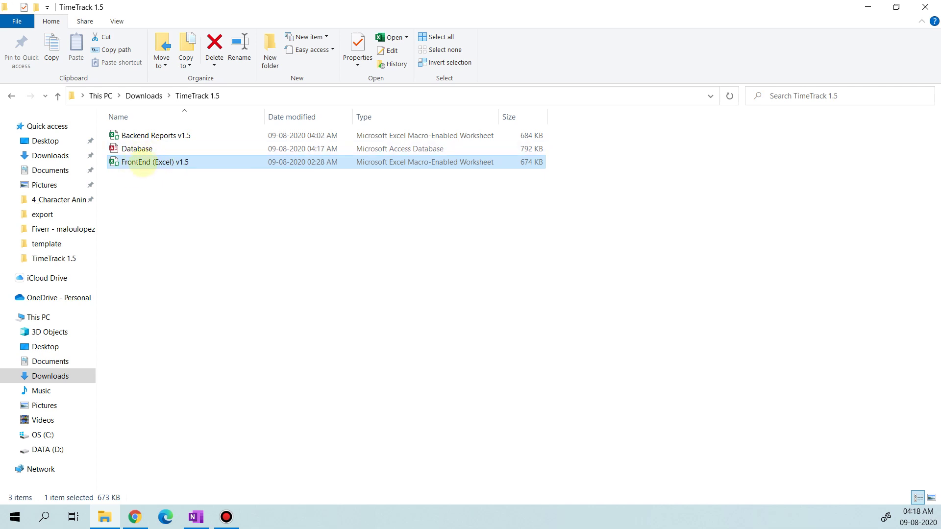
{"action": "left_click", "coordinate": [137, 148]}
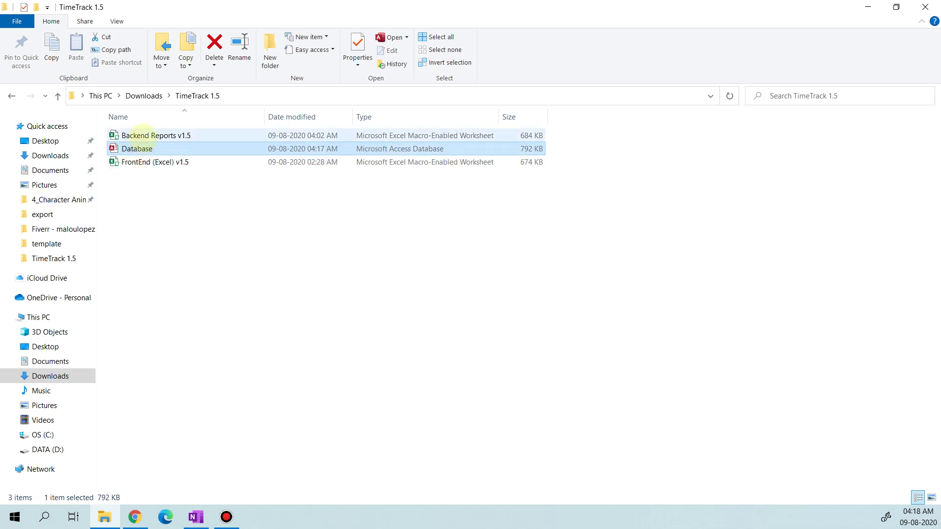
{"action": "left_click", "coordinate": [151, 136]}
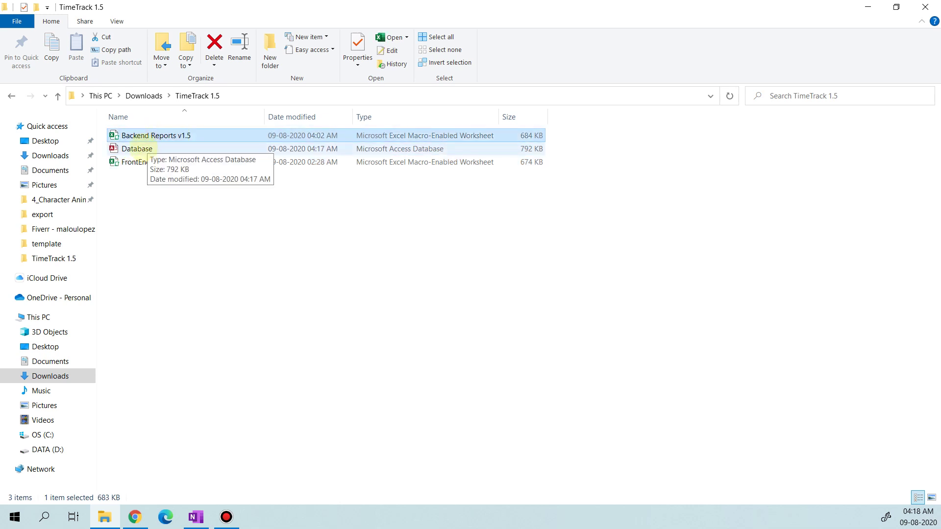
{"action": "left_click", "coordinate": [167, 136]}
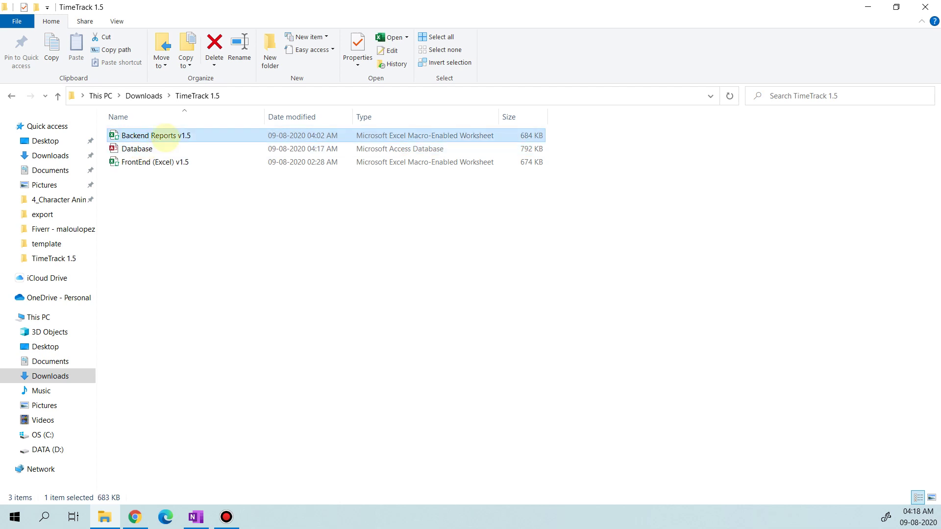
{"action": "left_click", "coordinate": [143, 149]}
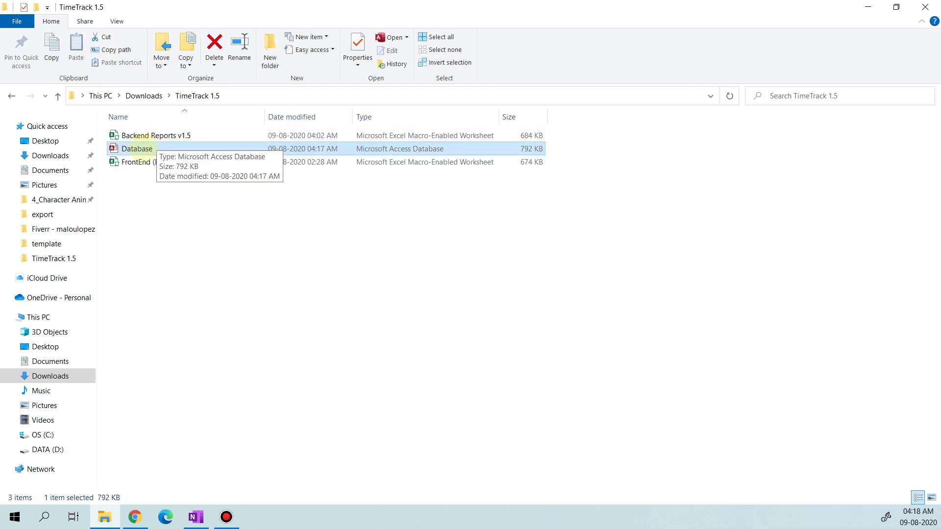
{"action": "double_click", "coordinate": [147, 162]}
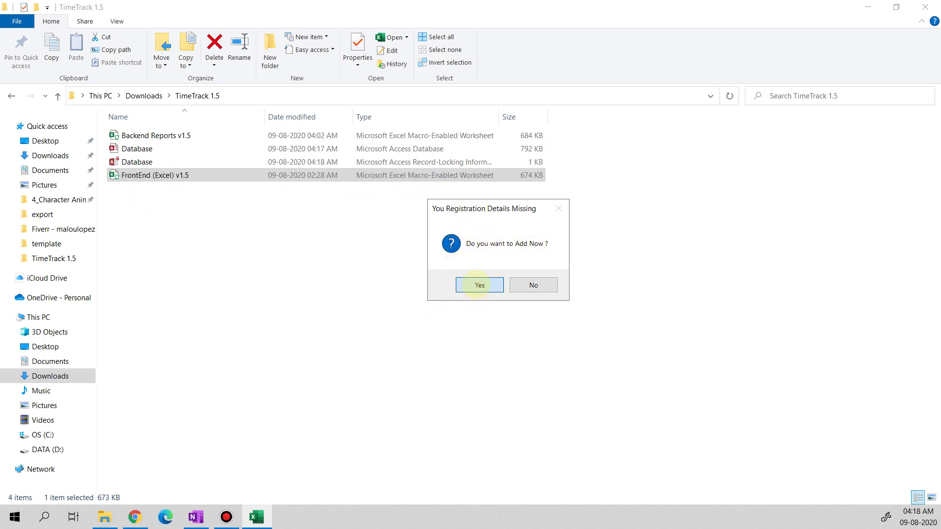
- Agree to add registration details and fill the General Information fields, including Emp ID 1233
{"action": "left_click", "coordinate": [479, 284]}
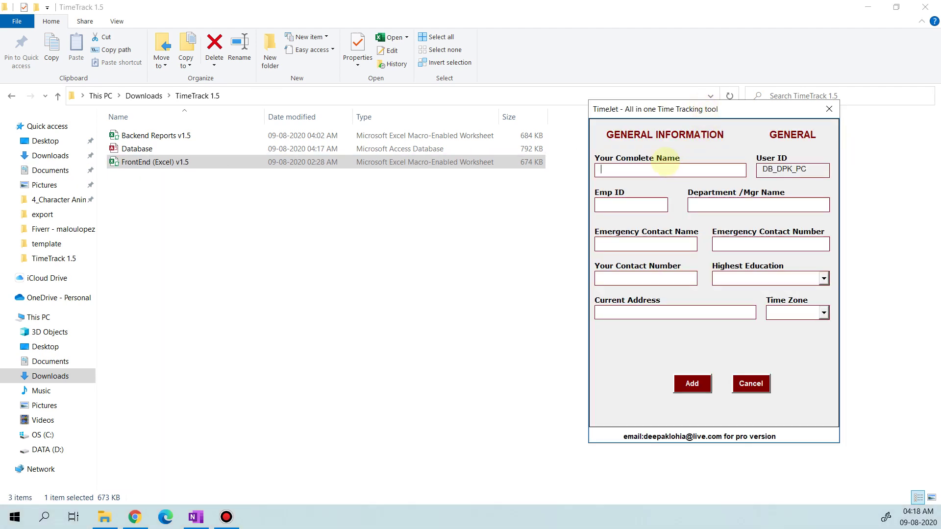
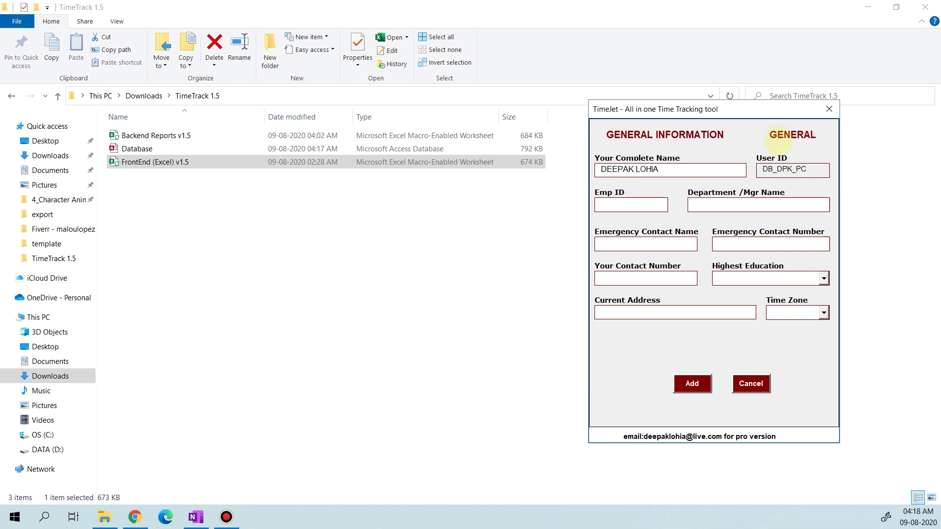
{"action": "left_click_drag", "start_coordinate": [827, 169], "coordinate": [762, 169]}
{"action": "key", "text": "Tab"}
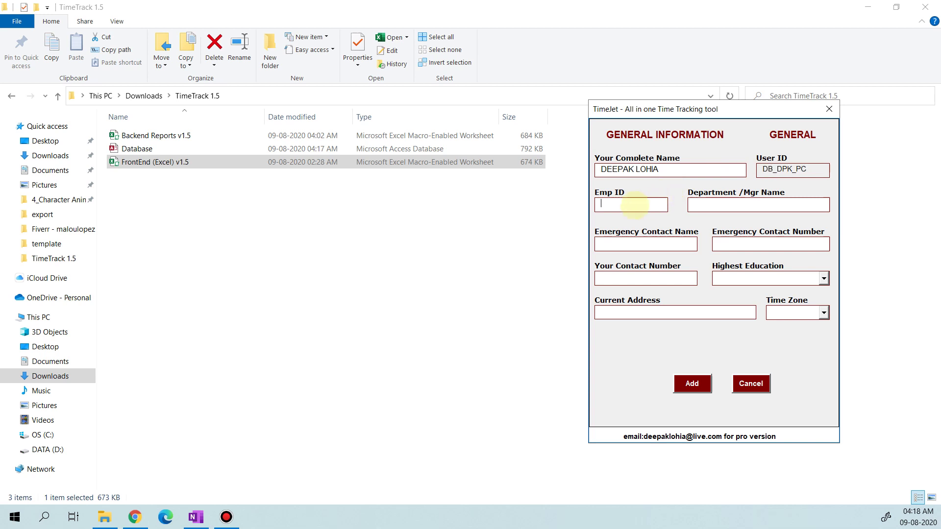
{"action": "type", "text": "1233"}
{"action": "left_click", "coordinate": [709, 204]}
{"action": "type", "text": "DF"}
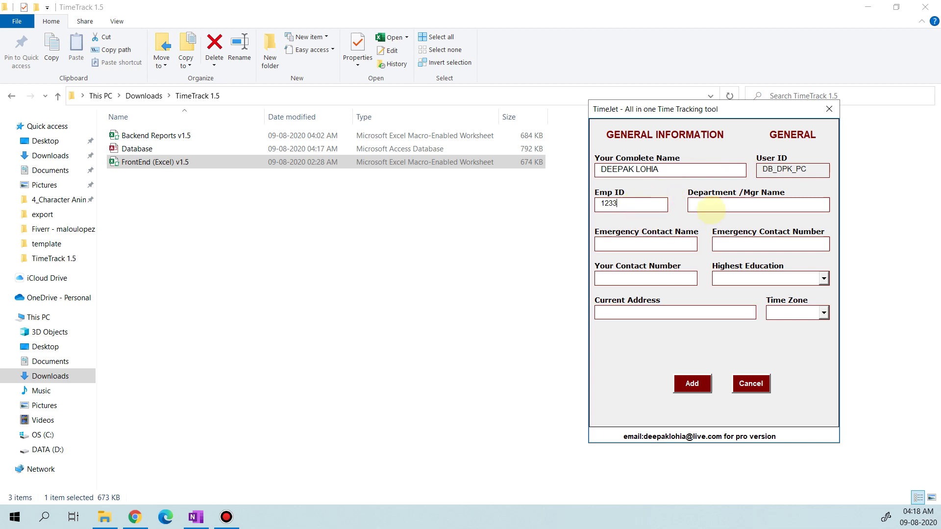
{"action": "type", "text": "DFD"}
{"action": "left_click", "coordinate": [676, 244]}
{"action": "type", "text": "DDFD"}
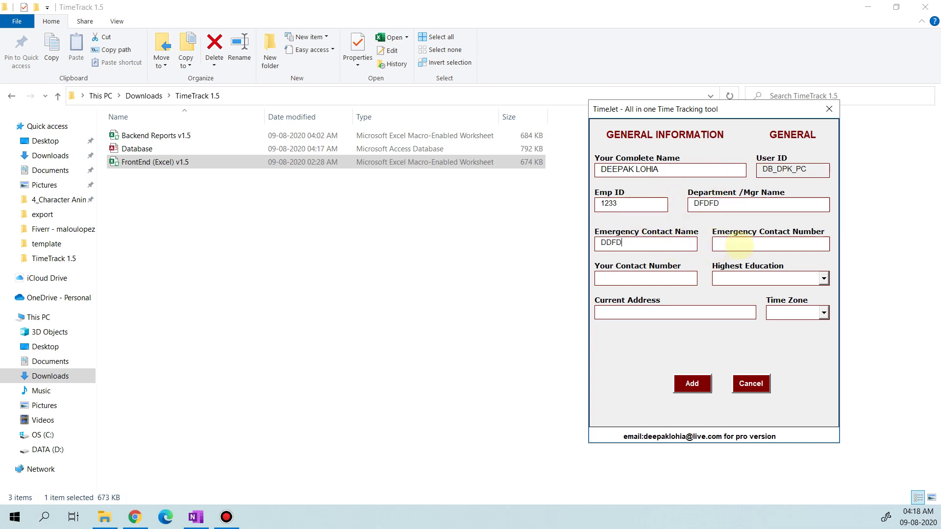
{"action": "type", "text": "F"}
{"action": "left_click", "coordinate": [735, 244]}
{"action": "type", "text": "DFDFD"}
{"action": "double_click", "coordinate": [753, 204]}
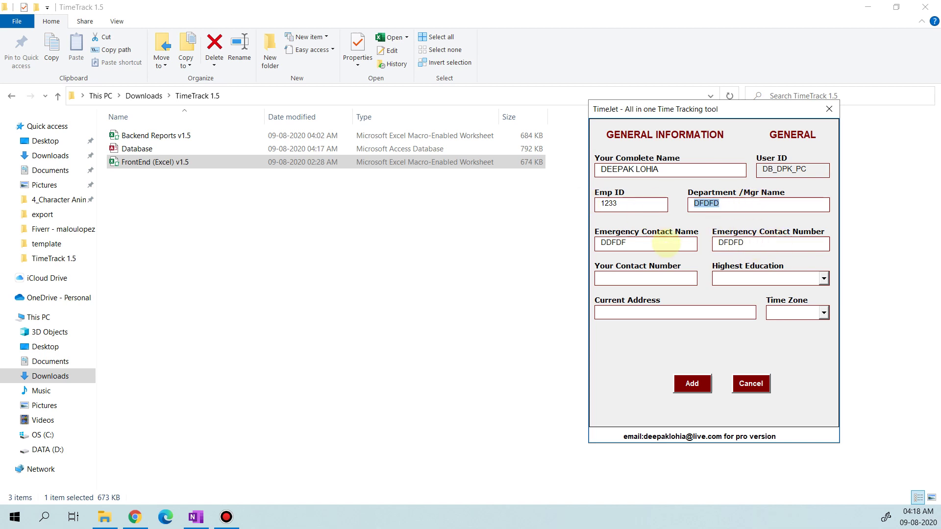
{"action": "type", "text": "M"}
{"action": "left_click", "coordinate": [623, 280]}
{"action": "type", "text": "4"}
{"action": "type", "text": "55555"}
- Choose PhD education and IST time zone, add the profile, and log in
{"action": "left_click", "coordinate": [745, 279]}
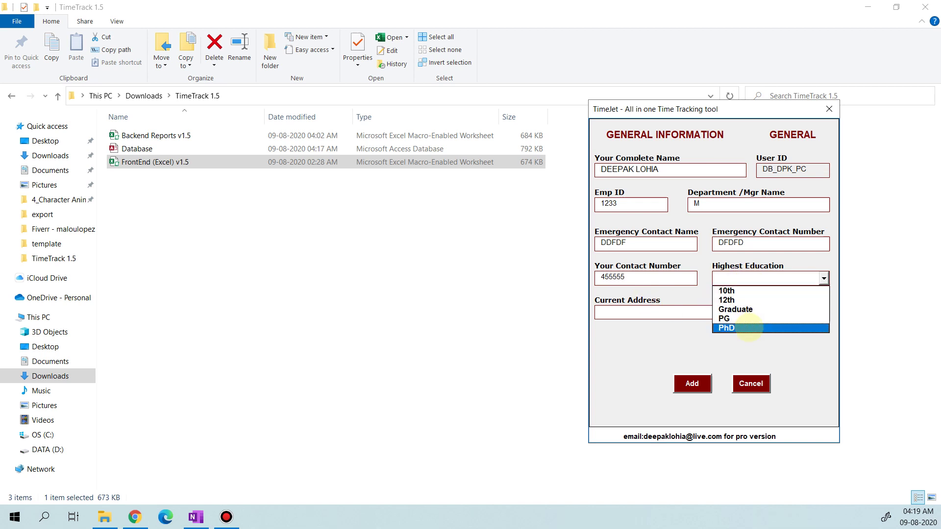
{"action": "left_click", "coordinate": [726, 328]}
{"action": "left_click", "coordinate": [662, 312]}
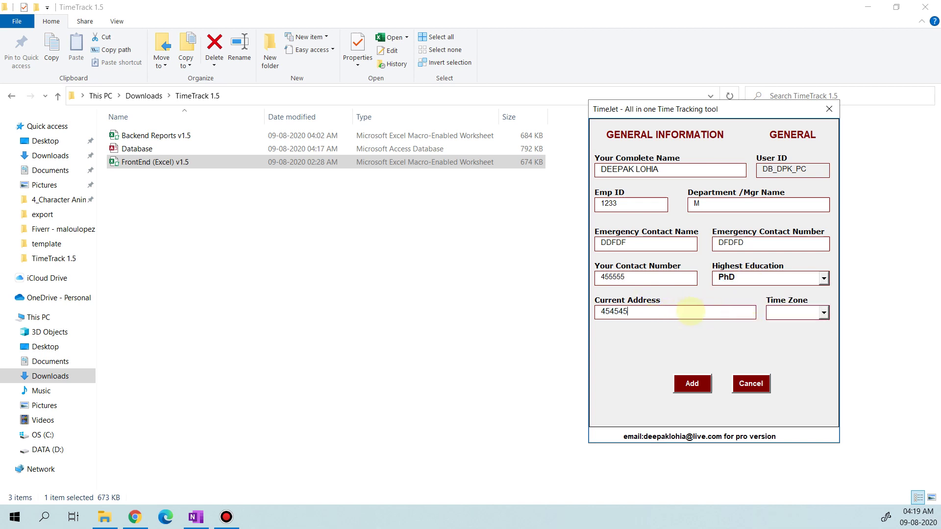
{"action": "left_click", "coordinate": [823, 312]}
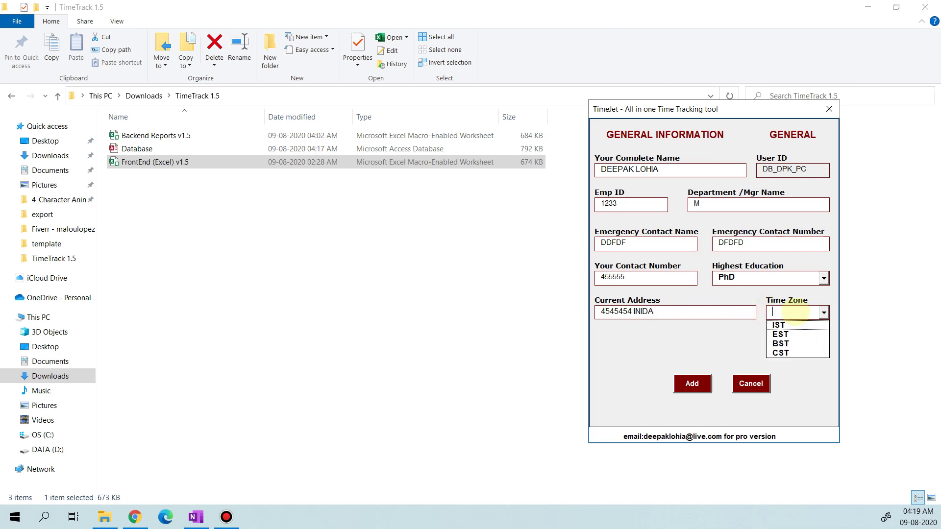
{"action": "left_click", "coordinate": [786, 323]}
{"action": "left_click", "coordinate": [693, 383]}
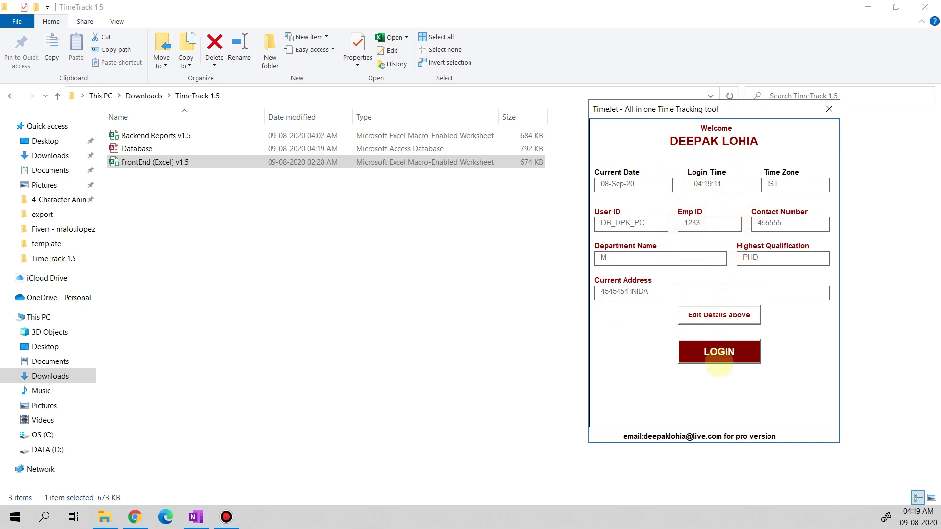
{"action": "left_click", "coordinate": [719, 359]}
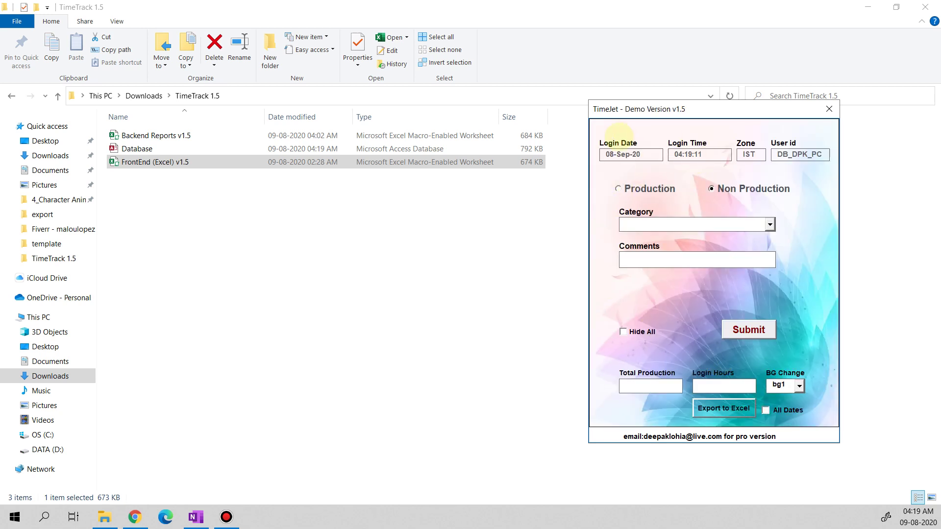
- Try the Production and Non Production categories, leaving Production selected, and minimize File Explorer
{"action": "left_click", "coordinate": [637, 188]}
{"action": "left_click", "coordinate": [672, 224]}
{"action": "left_click", "coordinate": [661, 238]}
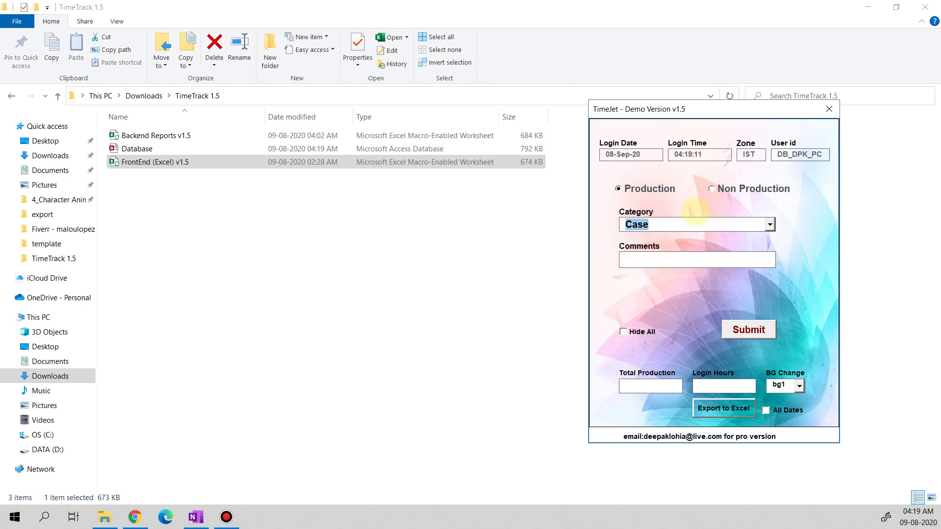
{"action": "left_click", "coordinate": [720, 190]}
{"action": "left_click", "coordinate": [705, 225]}
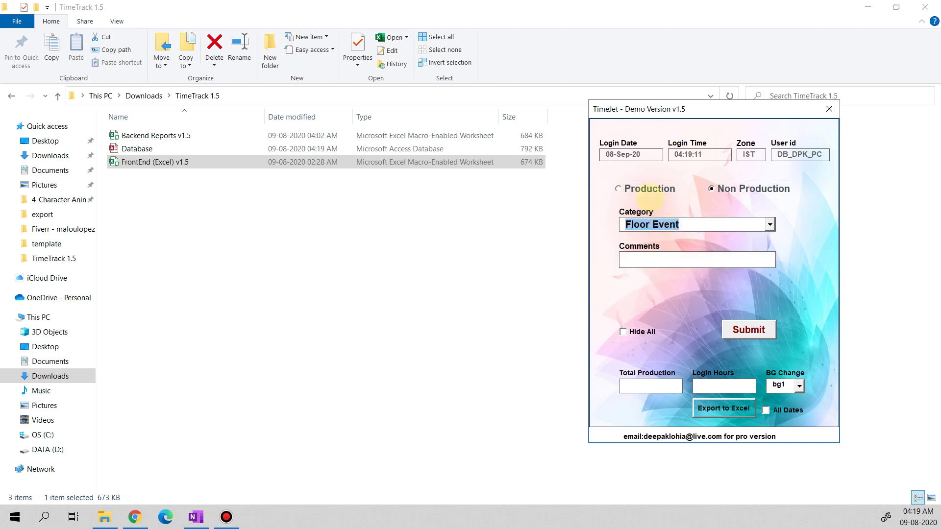
{"action": "left_click", "coordinate": [209, 135]}
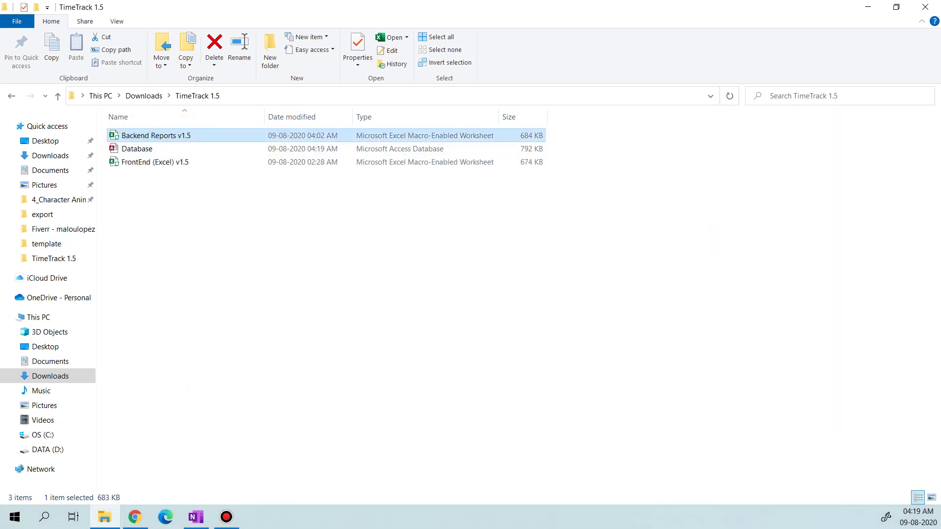
{"action": "left_click", "coordinate": [867, 8]}
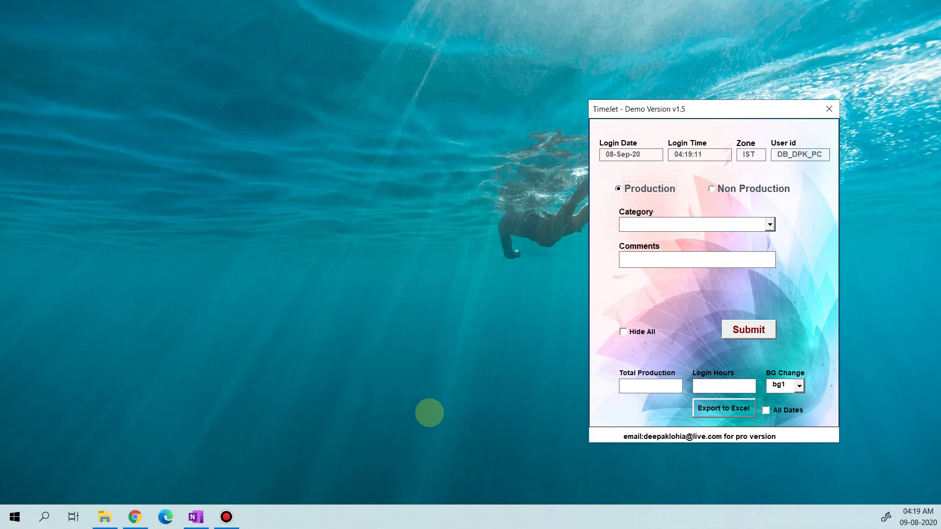
- Attempt exports, dismissing the no-data messages, with All Dates ticked
{"action": "left_click", "coordinate": [723, 408]}
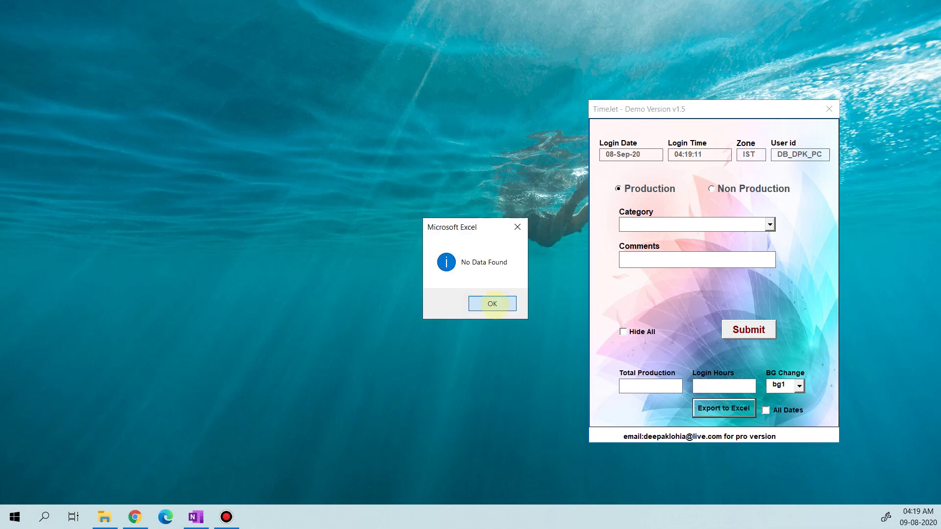
{"action": "left_click", "coordinate": [477, 304]}
{"action": "left_click", "coordinate": [723, 408]}
{"action": "left_click", "coordinate": [477, 304]}
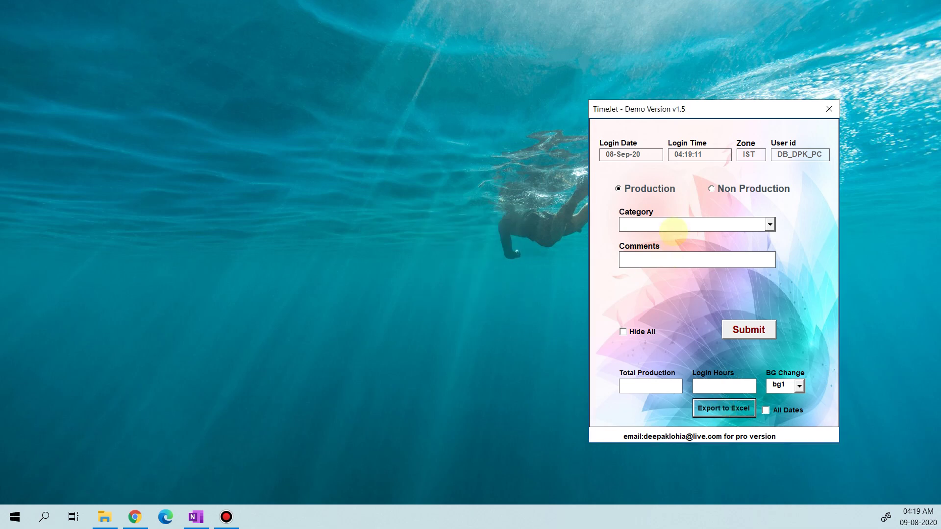
{"action": "left_click", "coordinate": [768, 410]}
{"action": "left_click", "coordinate": [704, 406]}
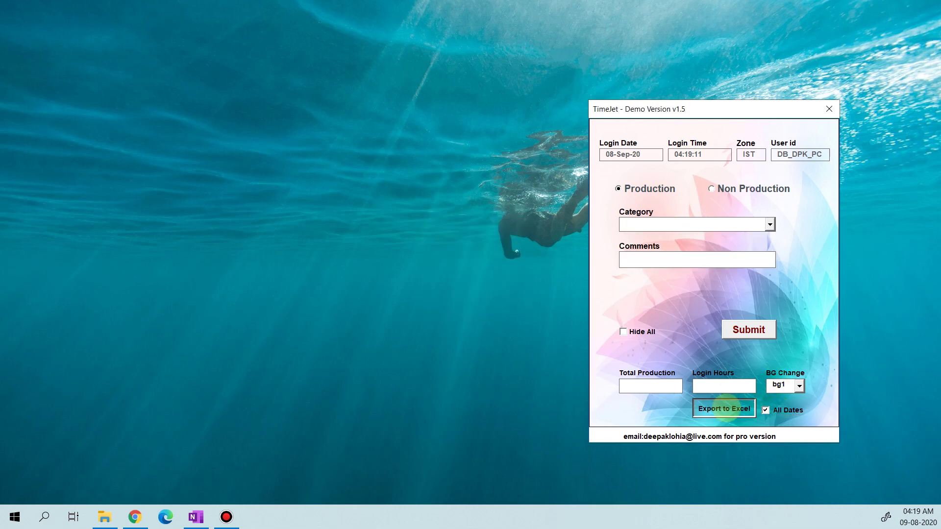
{"action": "left_click", "coordinate": [493, 301]}
- Submit an Others entry, export the 0:00:34 Production row, and maximize Book1
{"action": "left_click", "coordinate": [661, 224]}
{"action": "left_click", "coordinate": [640, 250]}
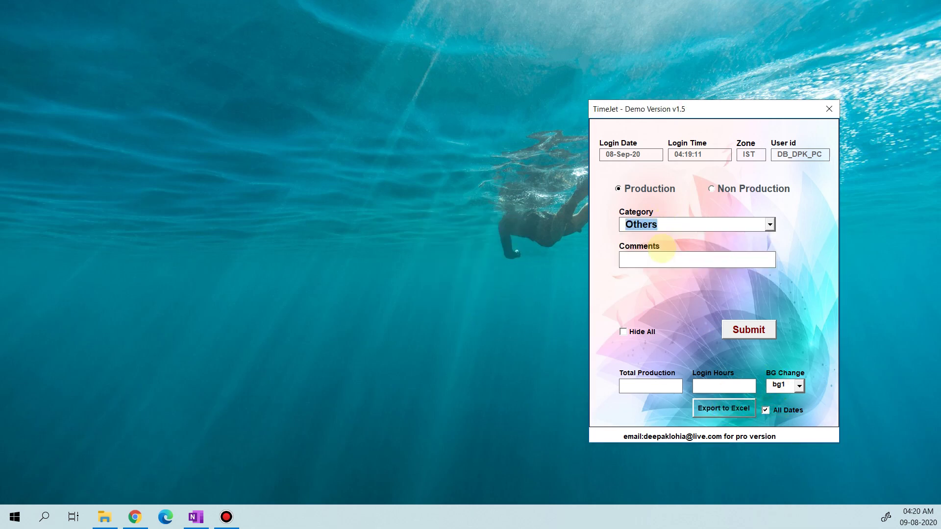
{"action": "left_click", "coordinate": [748, 329]}
{"action": "left_click", "coordinate": [688, 225]}
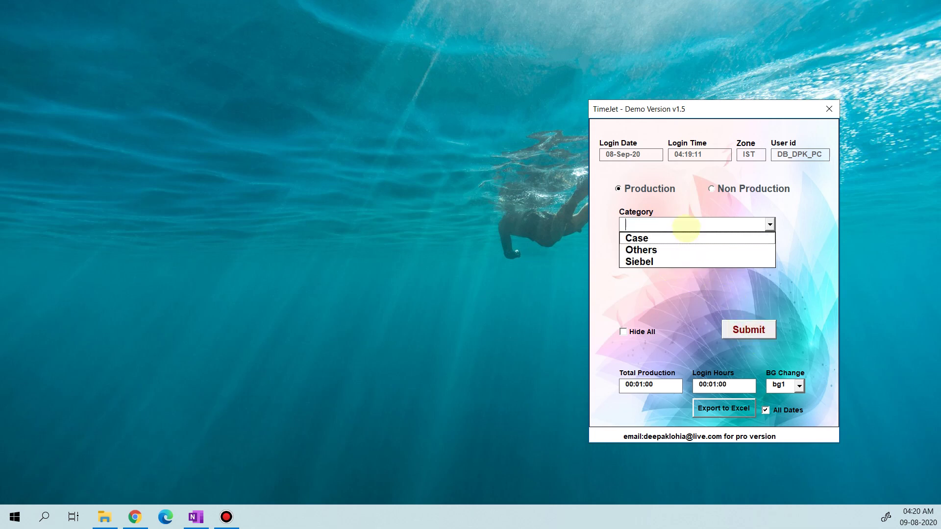
{"action": "left_click", "coordinate": [724, 409]}
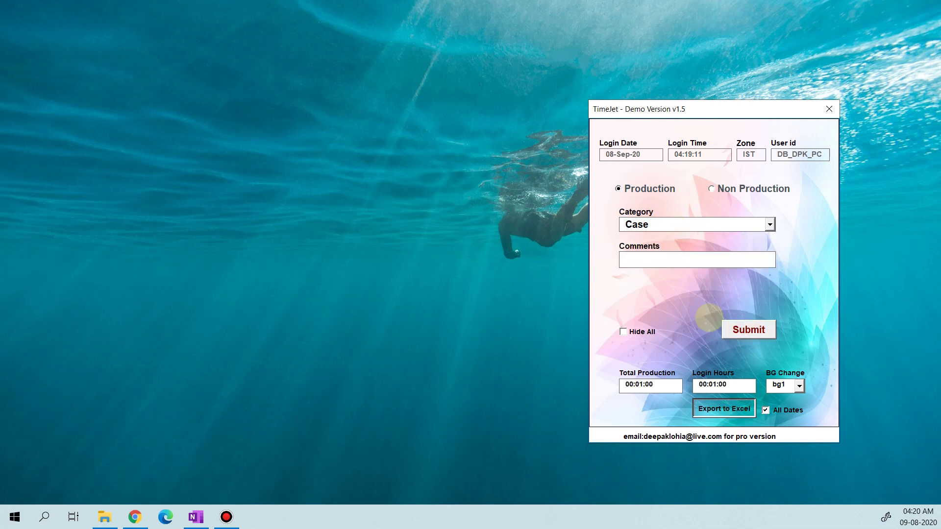
{"action": "left_click", "coordinate": [800, 167]}
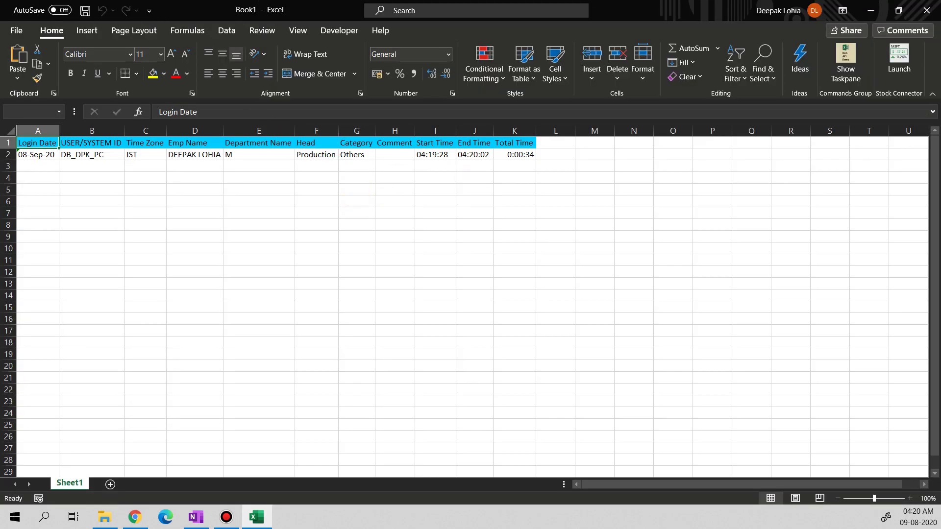
- Open Backend Reports v1.5 and check realtime status on timejet_realtime for employee 1233
{"action": "left_click", "coordinate": [104, 517]}
{"action": "key", "text": "super+Down"}
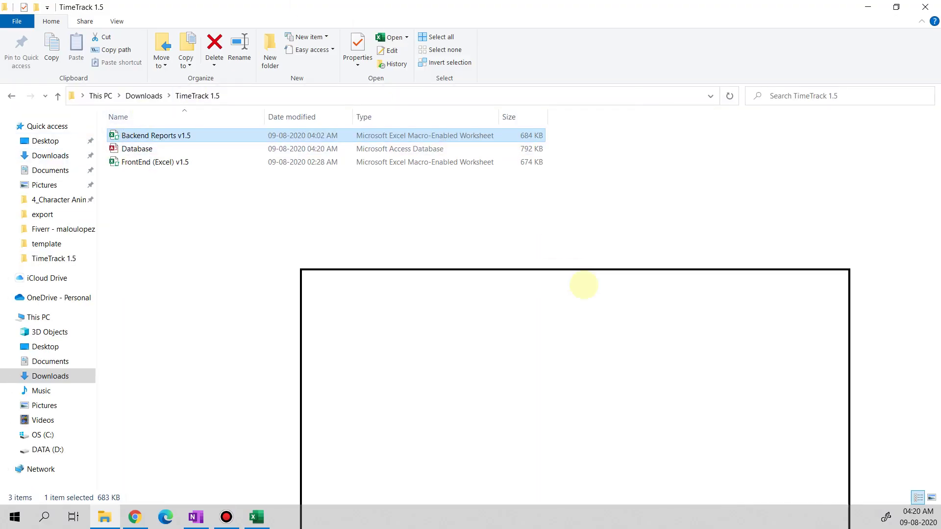
{"action": "left_click_drag", "start_coordinate": [471, 433], "coordinate": [382, 206]}
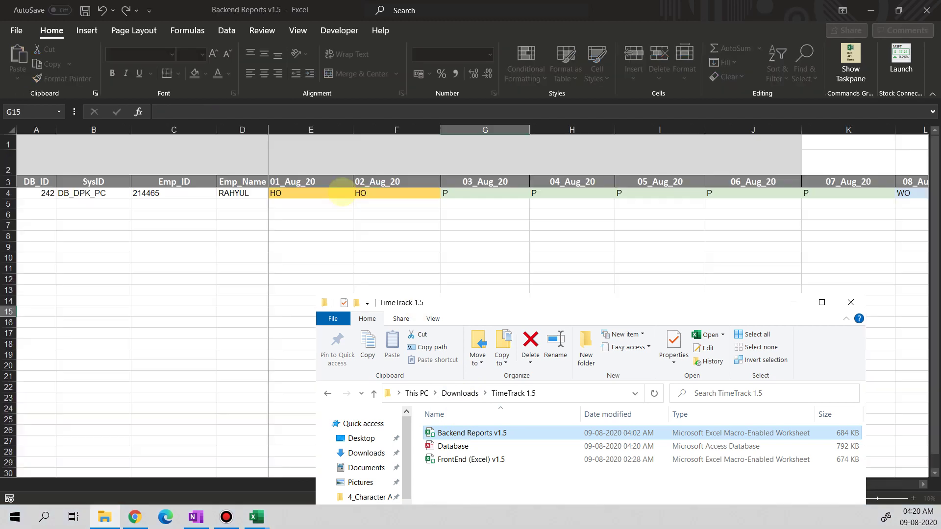
{"action": "left_click", "coordinate": [280, 225]}
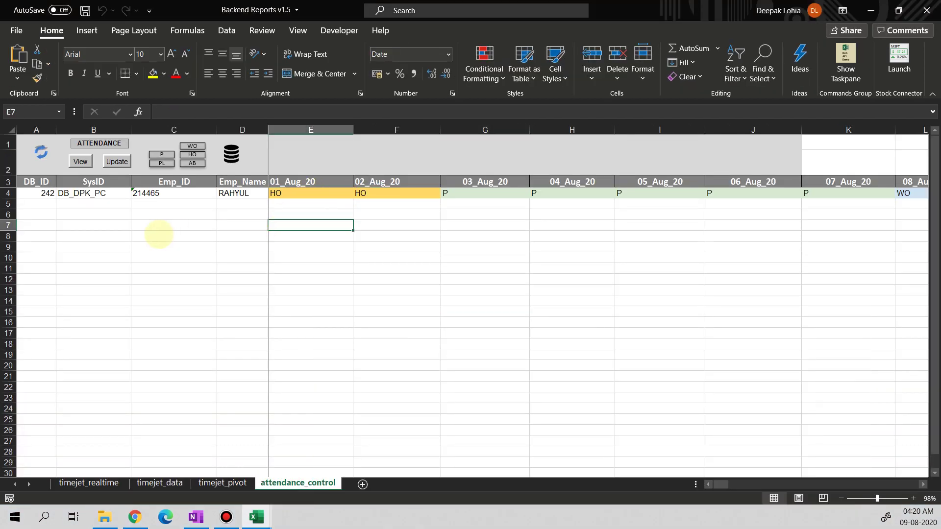
{"action": "left_click", "coordinate": [89, 483]}
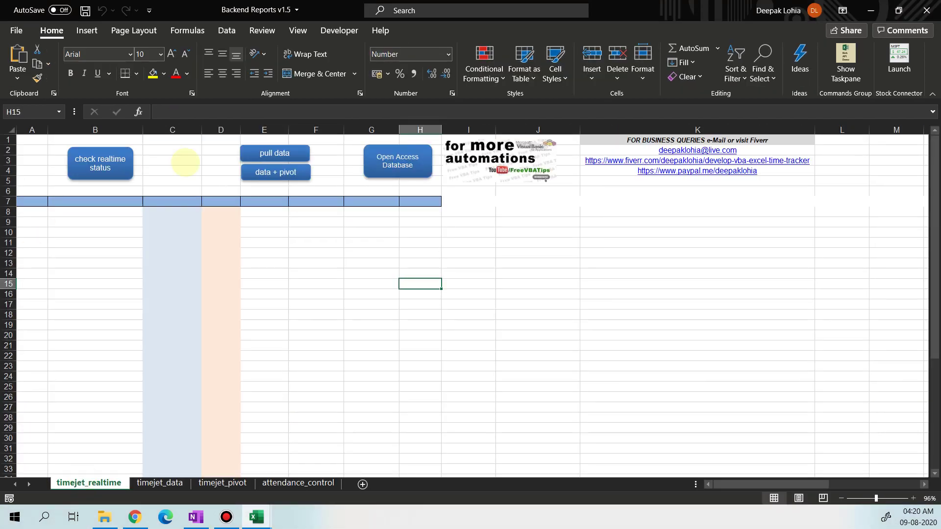
{"action": "left_click", "coordinate": [99, 161]}
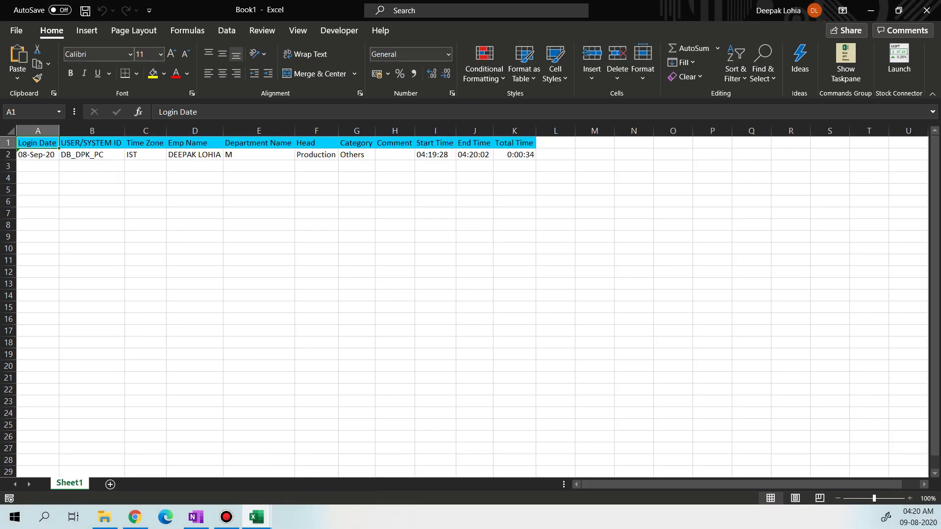
{"action": "mouse_move", "coordinate": [698, 9]}
{"action": "left_mouse_down"}
{"action": "mouse_move", "coordinate": [560, 203]}
{"action": "mouse_move", "coordinate": [169, 42]}
{"action": "left_mouse_up"}
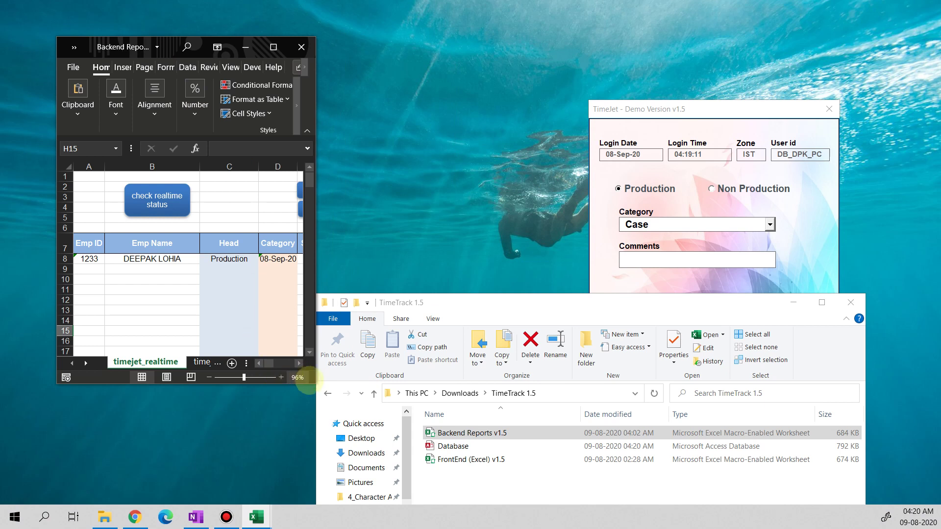
- Submit a Non Production Floor Event entry and confirm the 4:20:31 since-time
{"action": "mouse_move", "coordinate": [316, 383]}
{"action": "left_mouse_down"}
{"action": "mouse_move", "coordinate": [524, 465]}
{"action": "mouse_move", "coordinate": [581, 507]}
{"action": "left_mouse_up"}
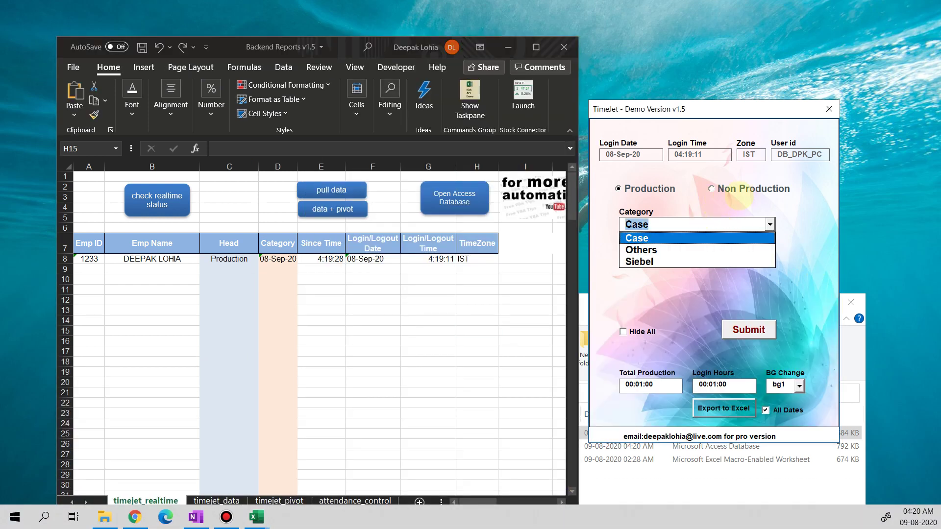
{"action": "left_click", "coordinate": [724, 188]}
{"action": "left_click", "coordinate": [718, 223]}
{"action": "left_click", "coordinate": [690, 252]}
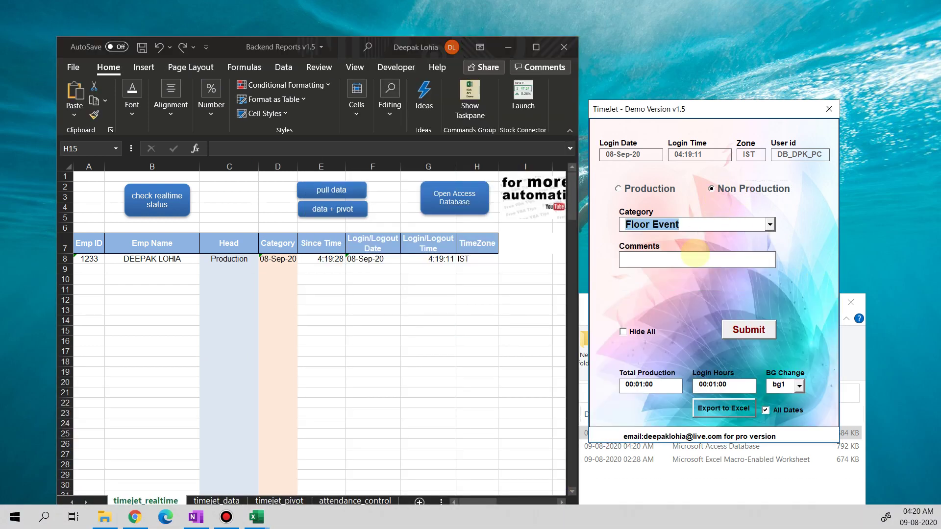
{"action": "left_click", "coordinate": [140, 197]}
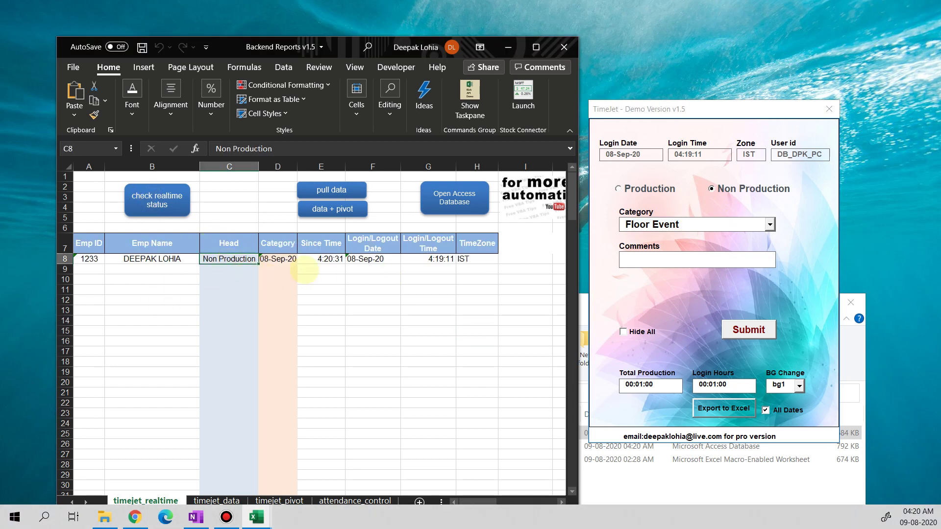
{"action": "left_click", "coordinate": [322, 261]}
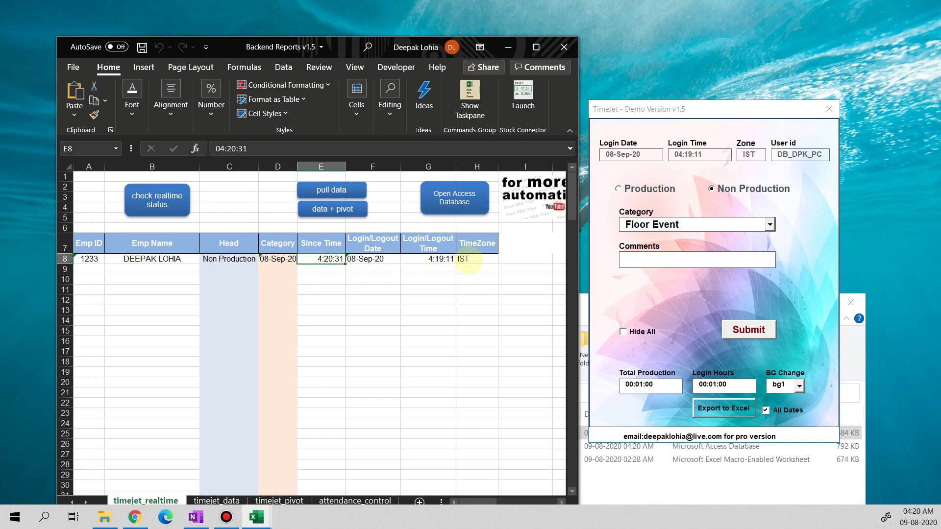
{"action": "left_click", "coordinate": [536, 47]}
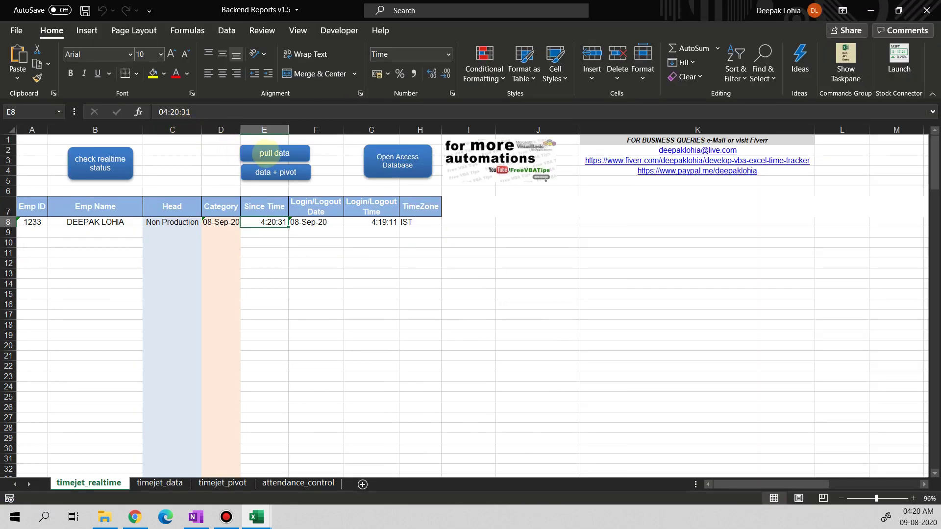
- Run pull data and data + pivot, then select the timejet_realtime status rows
{"action": "left_click", "coordinate": [266, 154]}
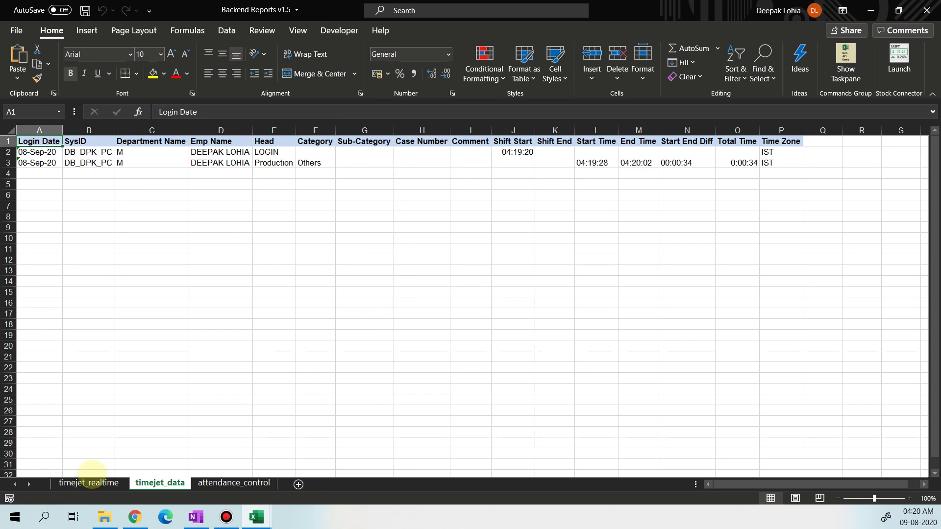
{"action": "left_click", "coordinate": [88, 483]}
{"action": "left_click", "coordinate": [258, 168]}
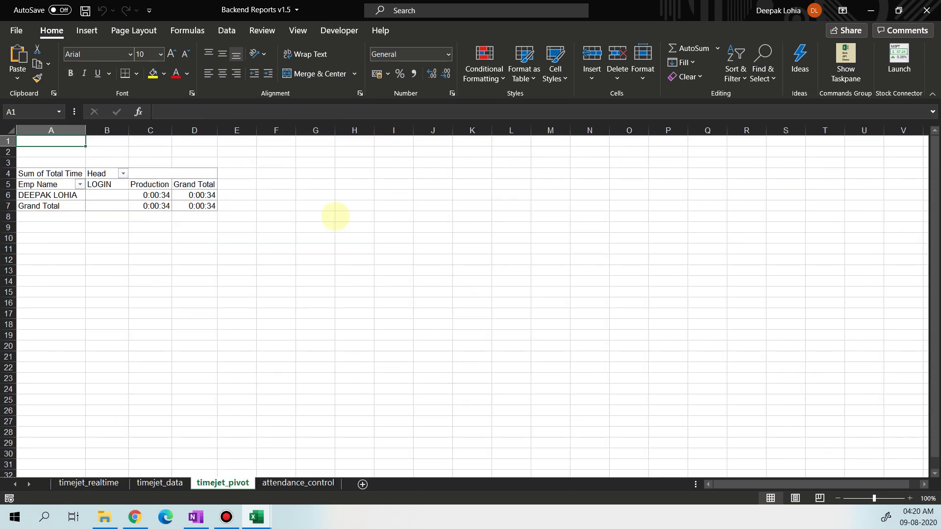
{"action": "left_click", "coordinate": [88, 483]}
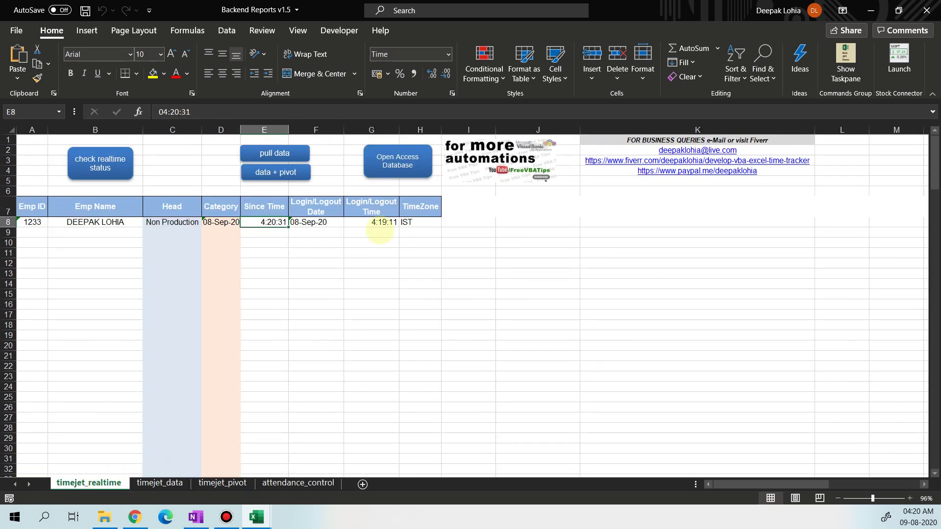
{"action": "mouse_move", "coordinate": [32, 222]}
{"action": "left_mouse_down"}
{"action": "mouse_move", "coordinate": [398, 264]}
{"action": "mouse_move", "coordinate": [417, 259]}
{"action": "mouse_move", "coordinate": [414, 278]}
{"action": "left_mouse_up"}
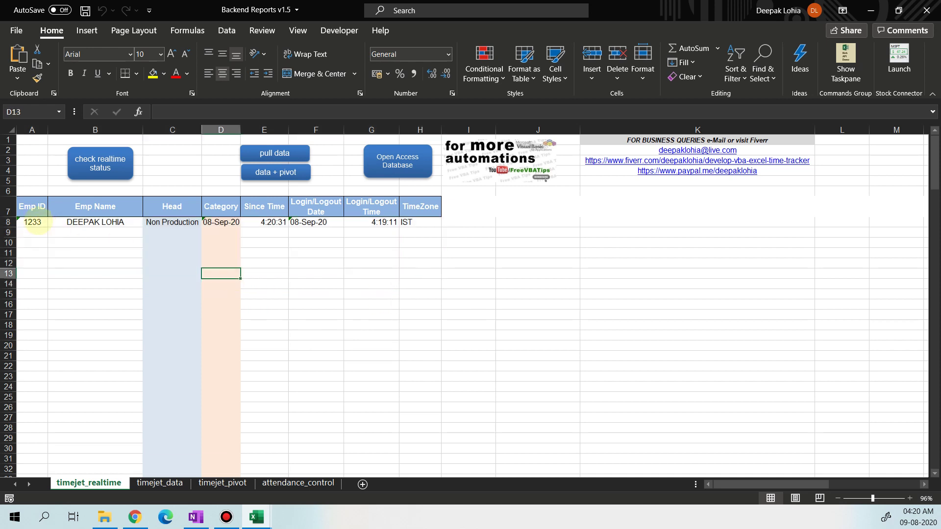
{"action": "left_click_drag", "start_coordinate": [401, 314], "coordinate": [412, 336]}
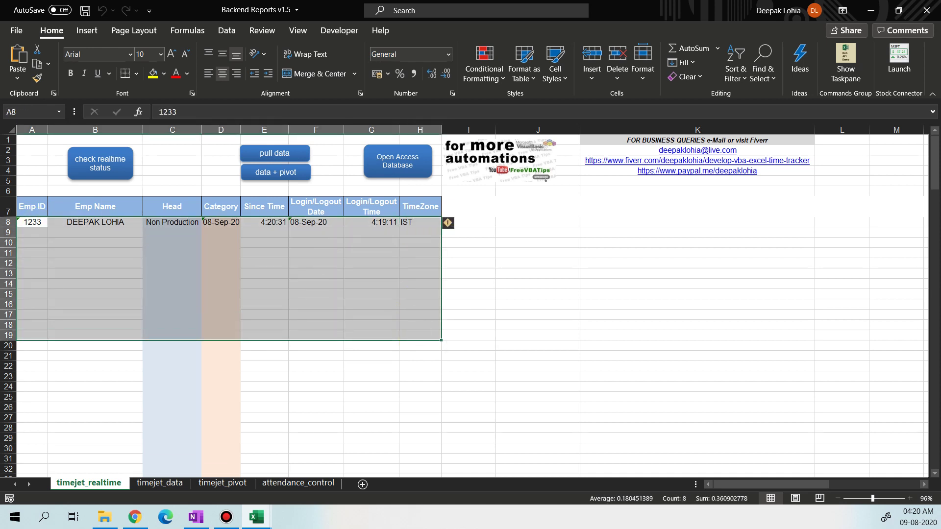
- Check the Database file in TimeTrack 1.5, close the folder, and select status rows 8–25
{"action": "key", "text": "alt+Tab"}
{"action": "left_click", "coordinate": [491, 445]}
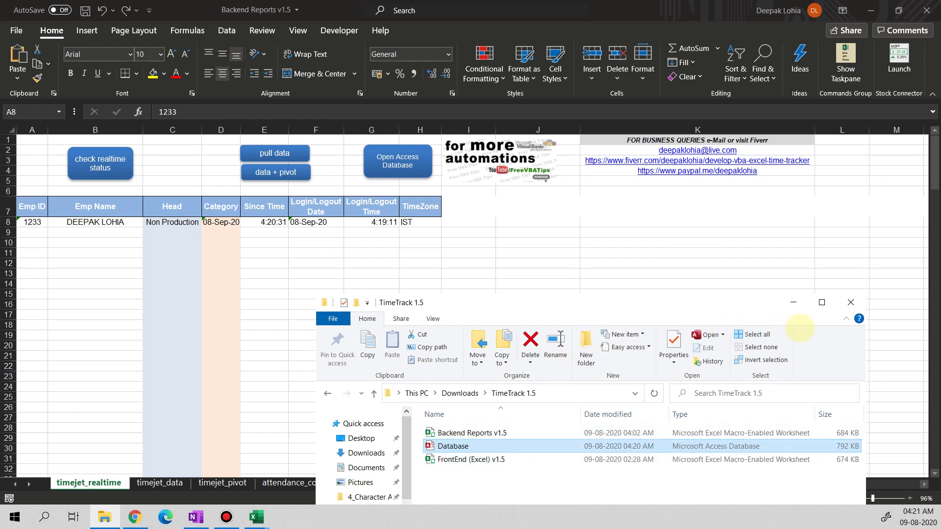
{"action": "left_click_drag", "start_coordinate": [683, 302], "coordinate": [586, 210]}
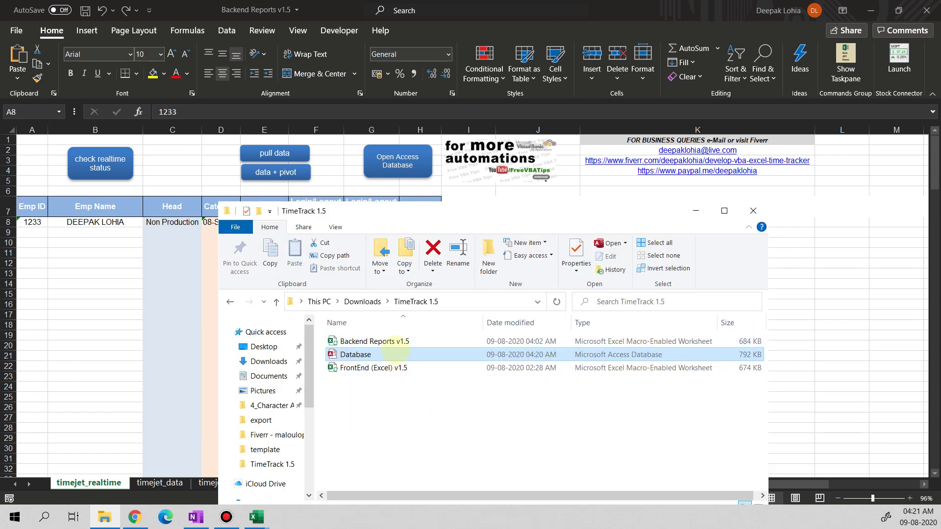
{"action": "key", "text": "alt+F4"}
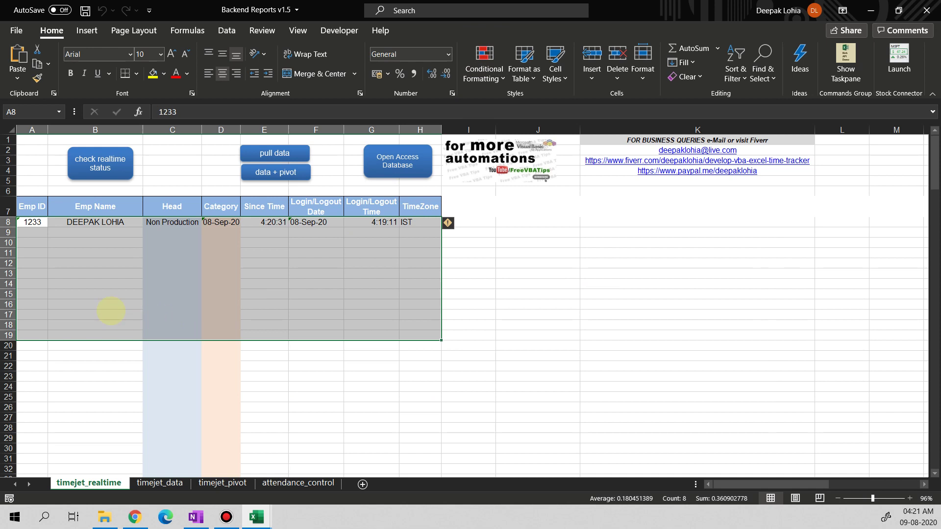
{"action": "left_click", "coordinate": [95, 295]}
{"action": "mouse_move", "coordinate": [32, 222]}
{"action": "left_mouse_down"}
{"action": "mouse_move", "coordinate": [398, 401]}
{"action": "mouse_move", "coordinate": [416, 397]}
{"action": "left_mouse_up"}
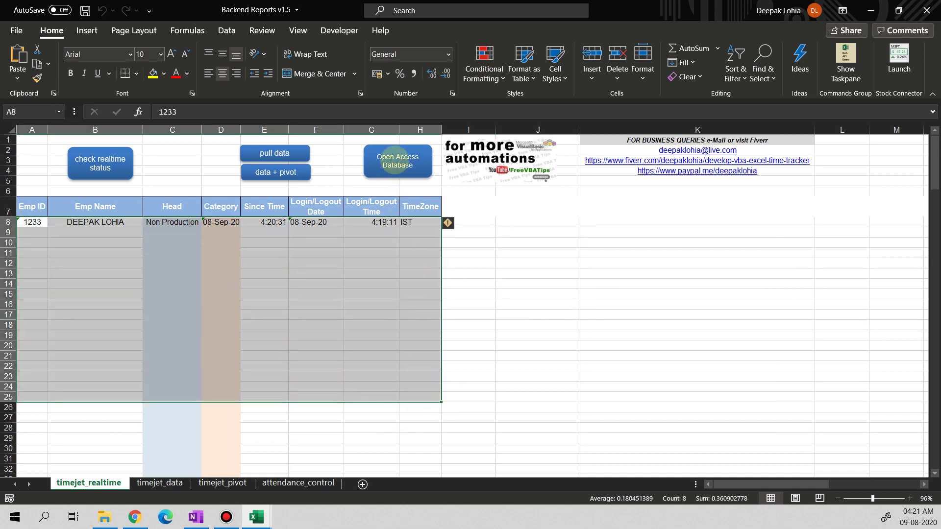
- Open the Access database, dismiss the demo message, and move through the sheets to attendance_control
{"action": "left_click", "coordinate": [397, 160]}
{"action": "left_click", "coordinate": [569, 313]}
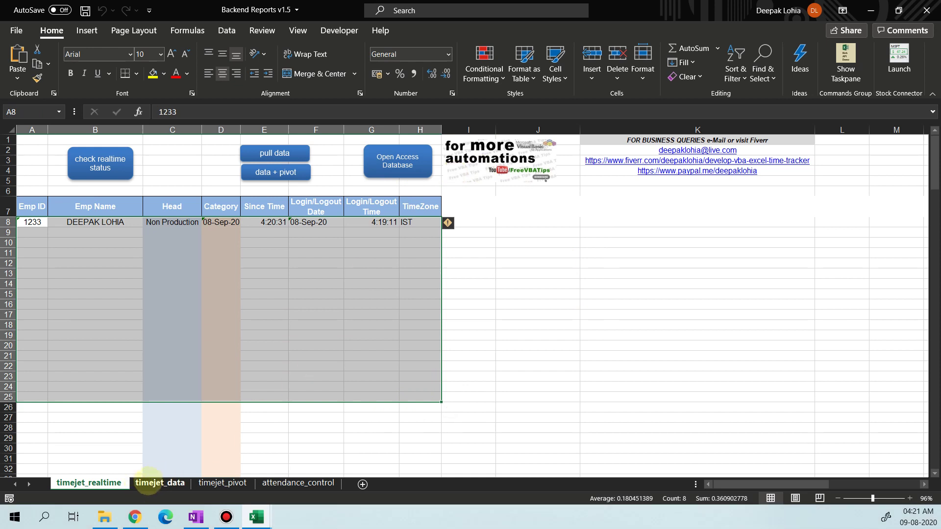
{"action": "left_click", "coordinate": [160, 483]}
{"action": "left_click", "coordinate": [222, 482]}
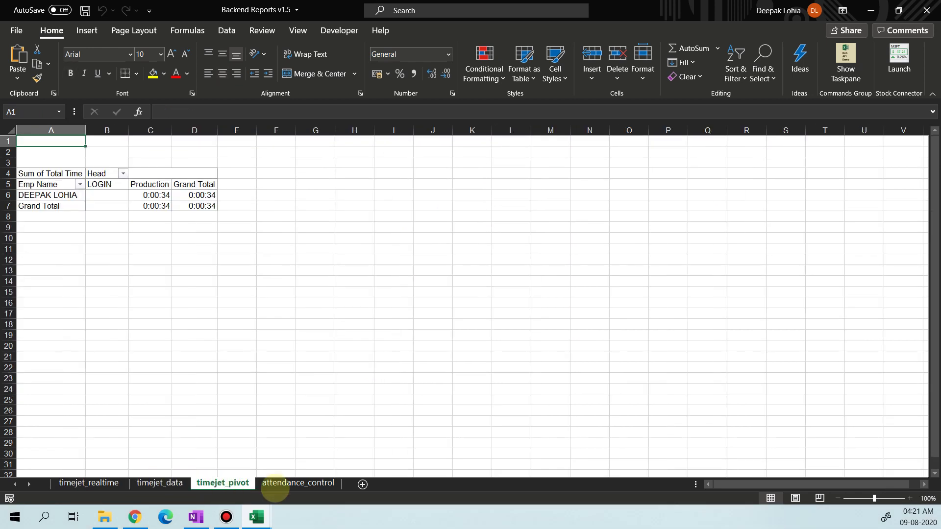
{"action": "left_click", "coordinate": [297, 482]}
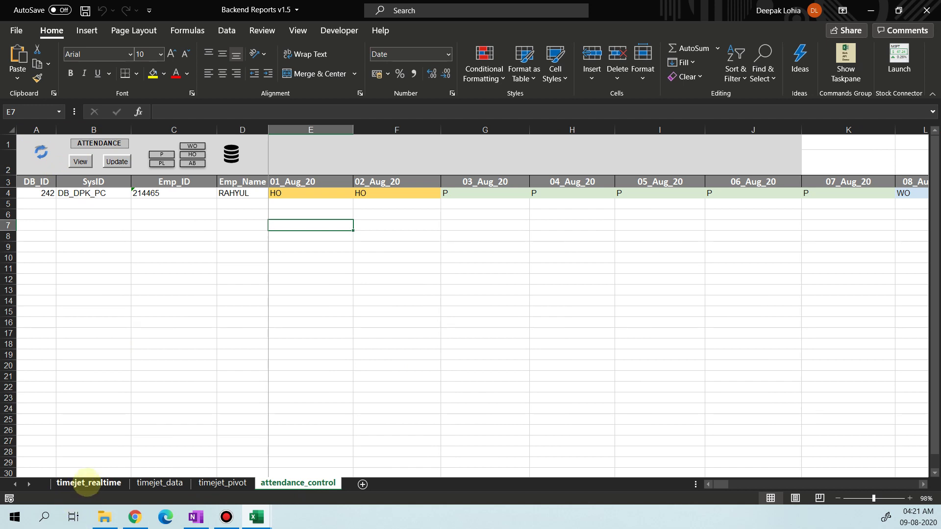
- Glance at the timejet_realtime sheet, then return to attendance_control and bring up the Attendance Control form
{"action": "left_click", "coordinate": [86, 483]}
{"action": "left_click", "coordinate": [298, 483]}
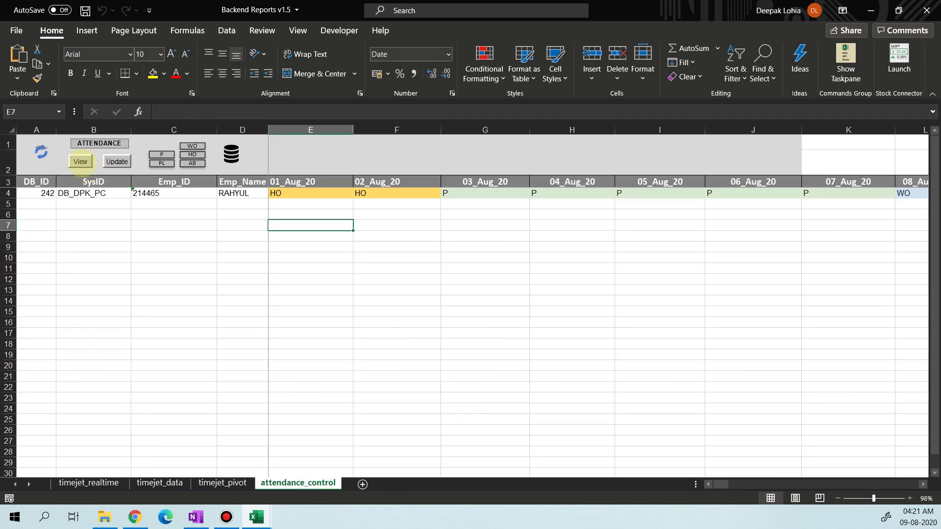
{"action": "left_click", "coordinate": [80, 161]}
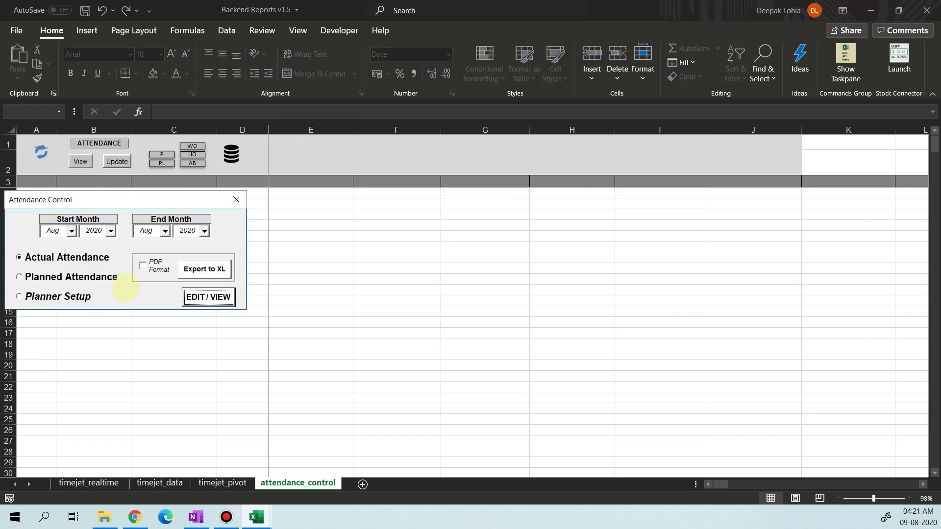
{"action": "left_click", "coordinate": [236, 200]}
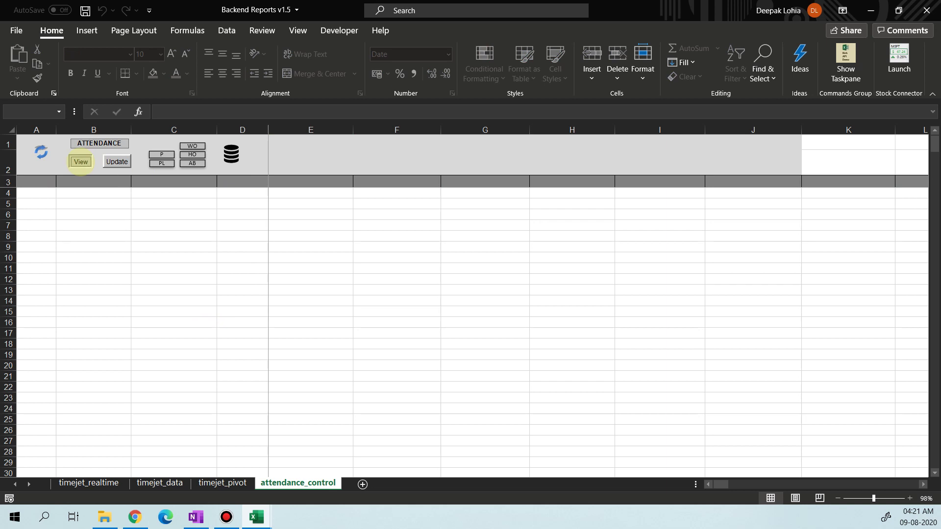
{"action": "left_click", "coordinate": [80, 161]}
- Load the August 2020 actual attendance, check the 09_Aug_20 entry, and reopen the form
{"action": "left_click_drag", "start_coordinate": [144, 201], "coordinate": [570, 199]}
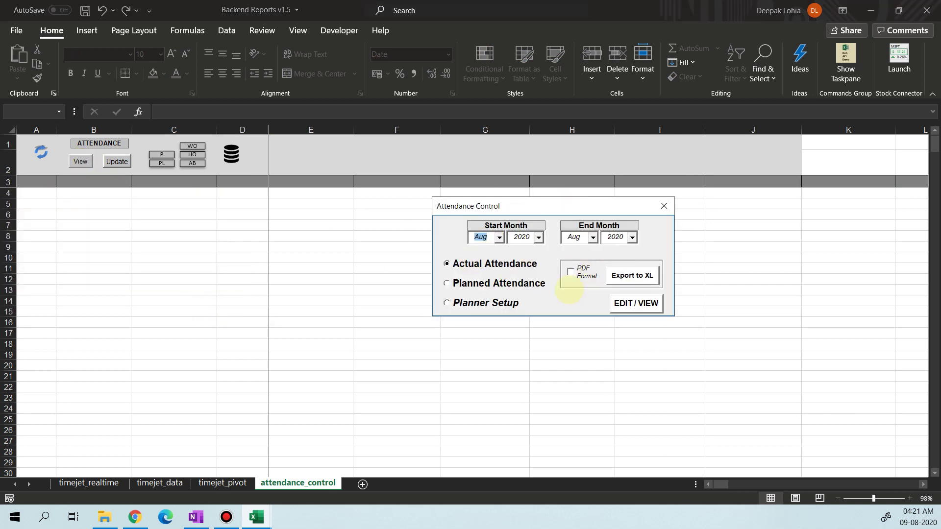
{"action": "left_click", "coordinate": [634, 306]}
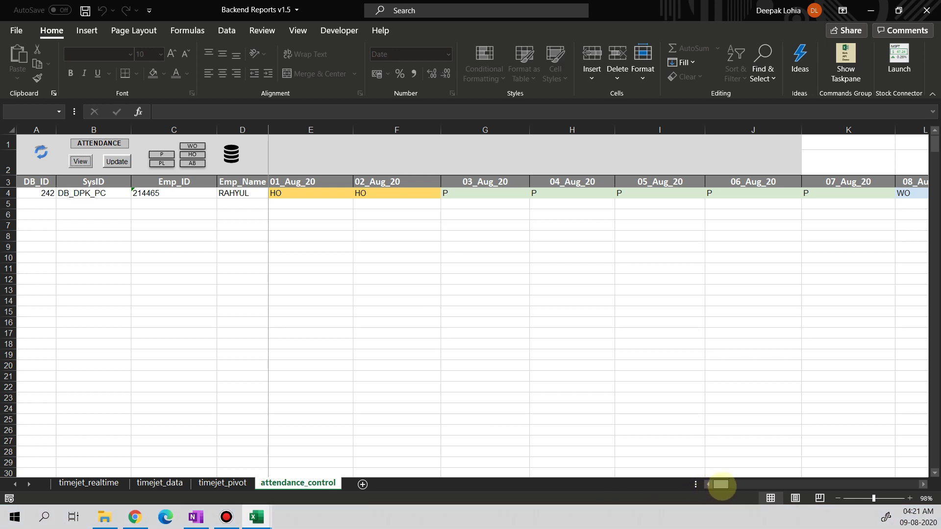
{"action": "left_click_drag", "start_coordinate": [720, 484], "coordinate": [726, 484]}
{"action": "left_click", "coordinate": [716, 194]}
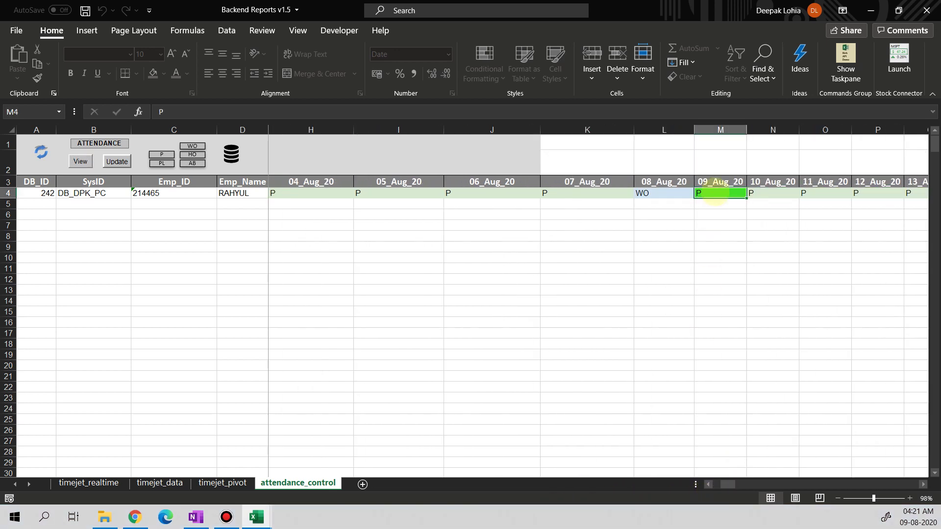
{"action": "mouse_move", "coordinate": [726, 483]}
{"action": "left_mouse_down"}
{"action": "mouse_move", "coordinate": [739, 485]}
{"action": "mouse_move", "coordinate": [728, 485]}
{"action": "left_mouse_up"}
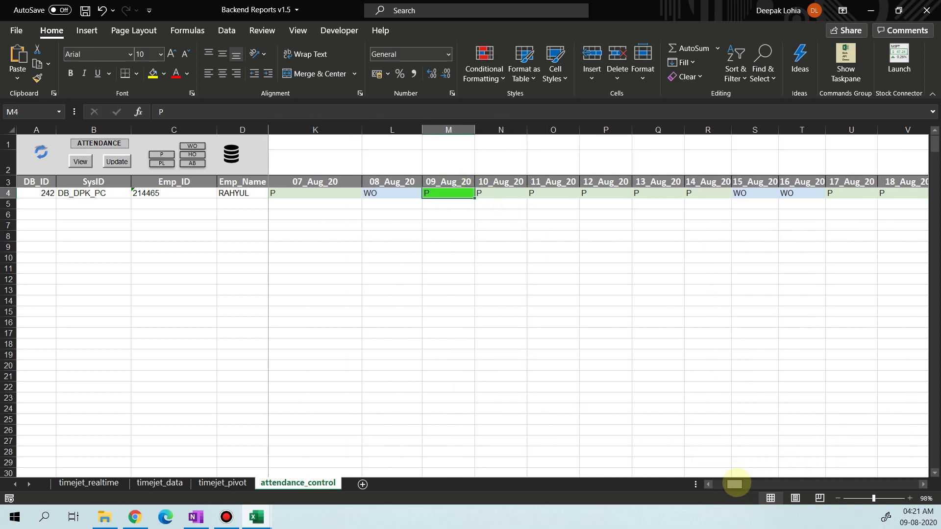
{"action": "left_click_drag", "start_coordinate": [734, 484], "coordinate": [721, 484]}
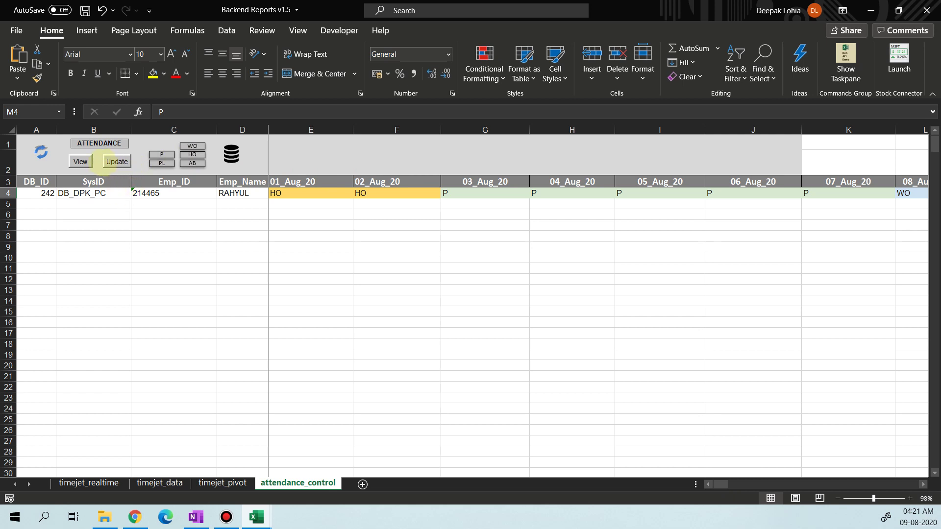
{"action": "left_click", "coordinate": [81, 161]}
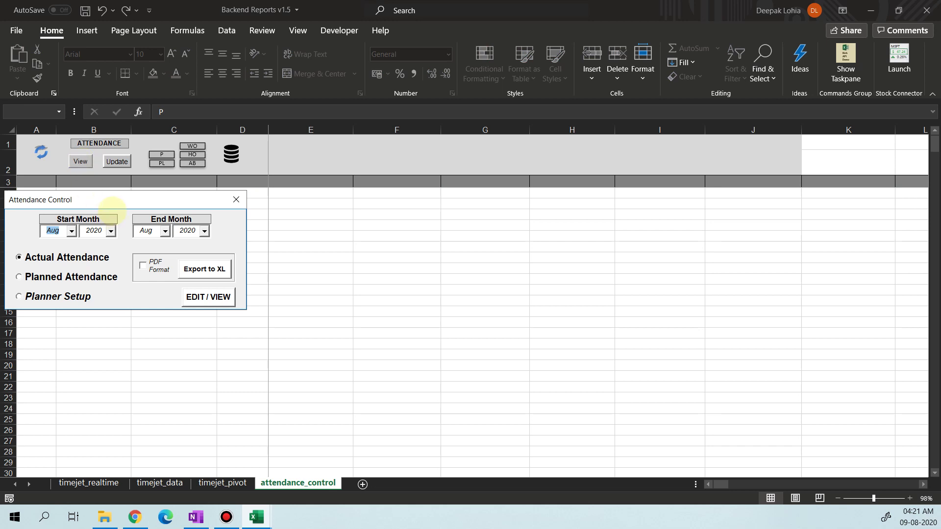
- Load RAHYUL's Planner Setup weekly planner, showing P Monday–Friday and WO on weekends
{"action": "left_click_drag", "start_coordinate": [129, 196], "coordinate": [538, 195]}
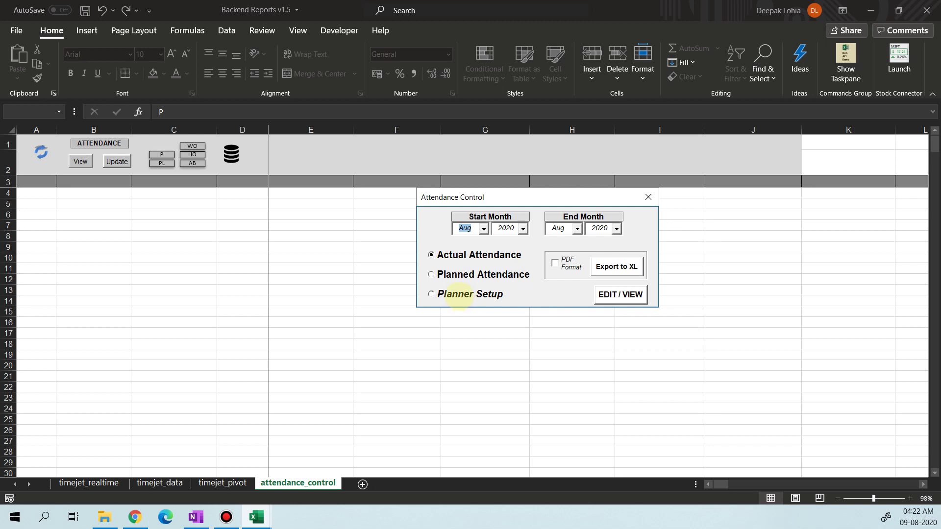
{"action": "left_click", "coordinate": [457, 299]}
{"action": "left_click", "coordinate": [620, 293]}
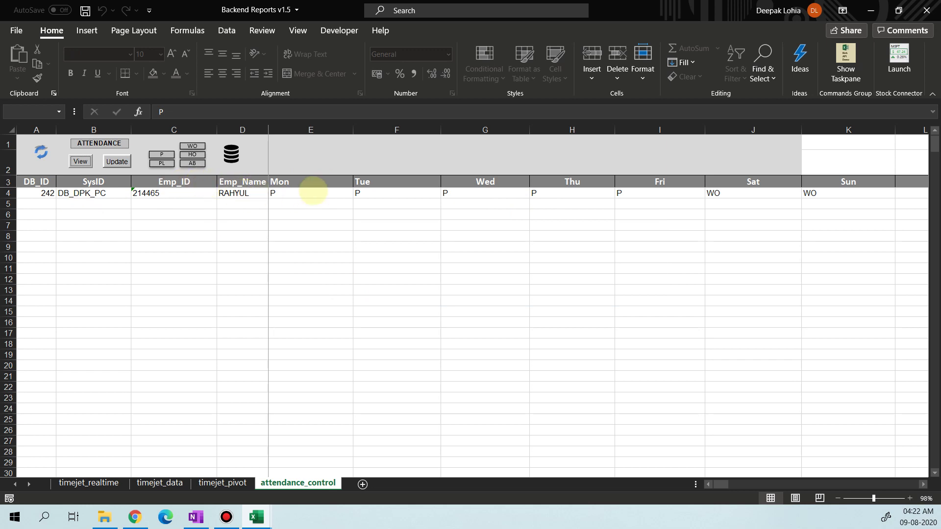
- Mark RAHYUL's Monday–Friday planner entries AB and Saturday–Sunday P, then save the update
{"action": "left_click", "coordinate": [316, 192]}
{"action": "left_click_drag", "start_coordinate": [324, 193], "coordinate": [662, 192]}
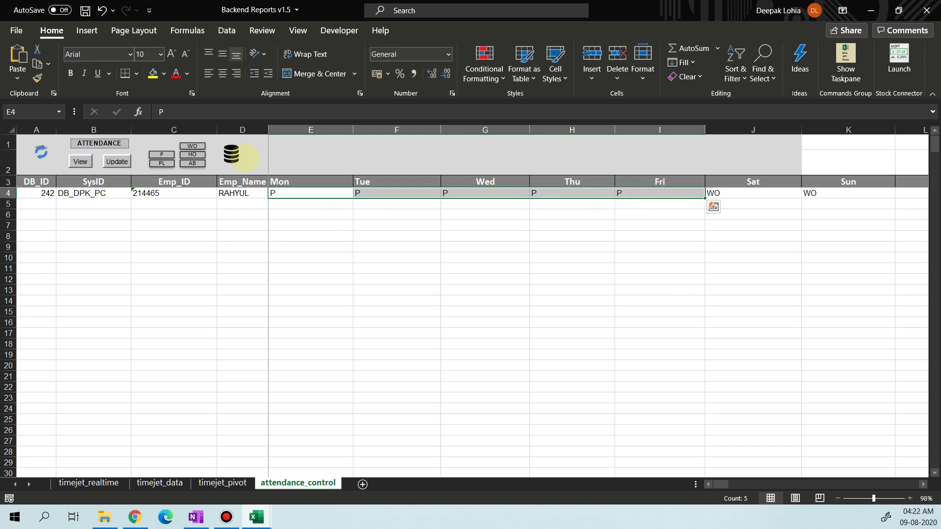
{"action": "left_click", "coordinate": [193, 163]}
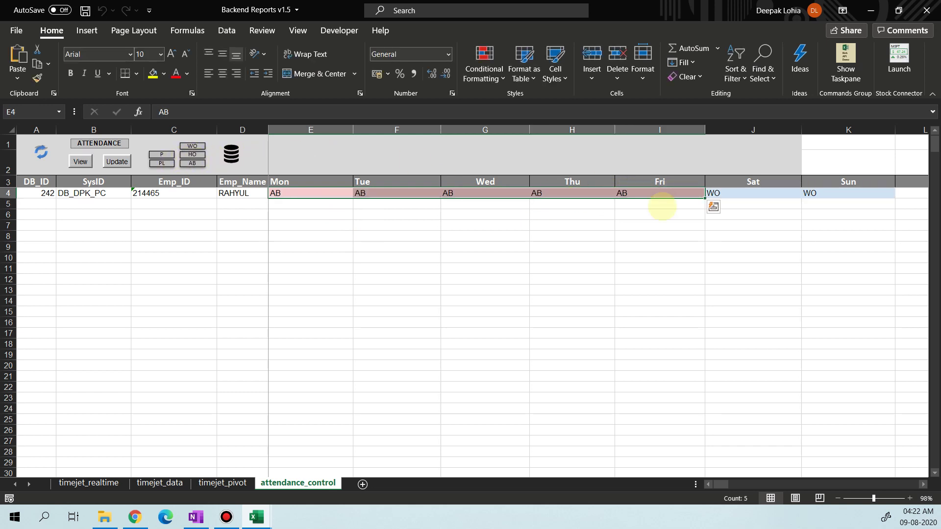
{"action": "left_click_drag", "start_coordinate": [738, 194], "coordinate": [841, 195]}
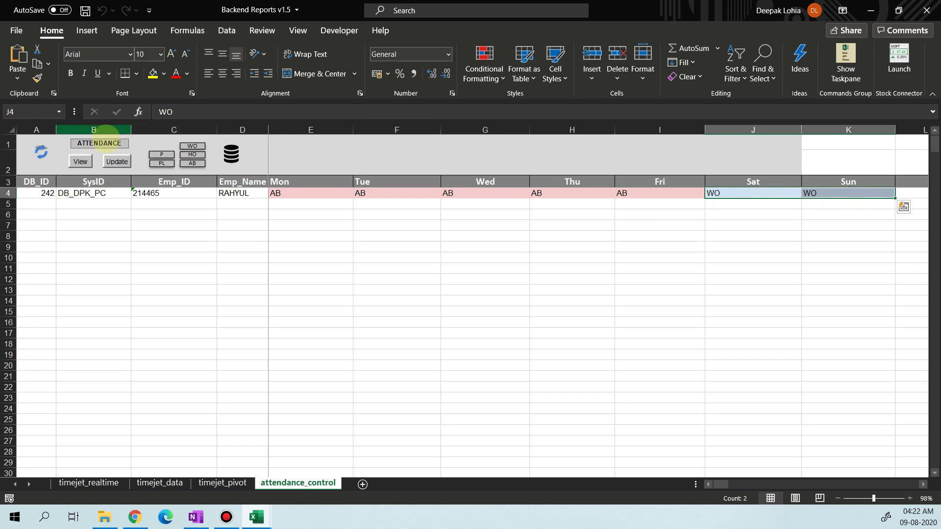
{"action": "left_click", "coordinate": [162, 154]}
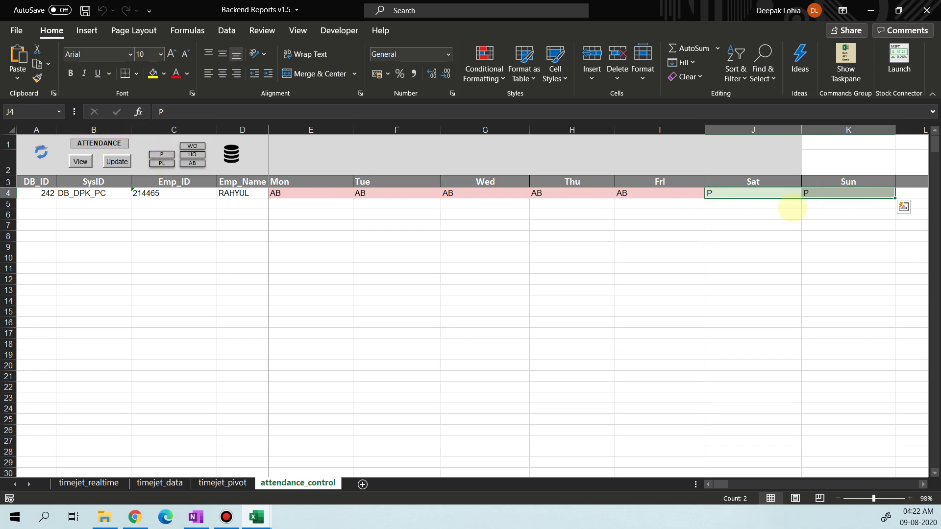
{"action": "left_click", "coordinate": [117, 161]}
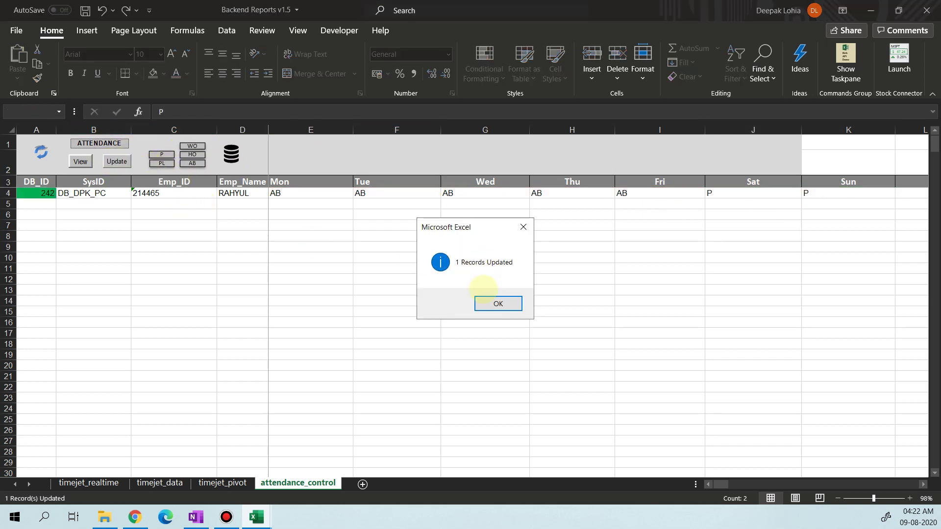
{"action": "left_click", "coordinate": [495, 302]}
- Load RAHYUL's August 2020 planned attendance
{"action": "left_click", "coordinate": [78, 162]}
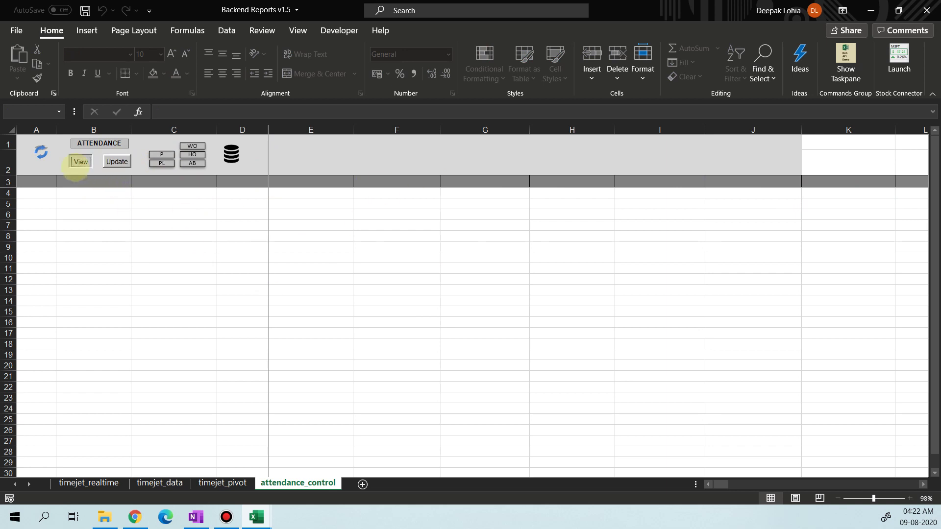
{"action": "left_click", "coordinate": [66, 276]}
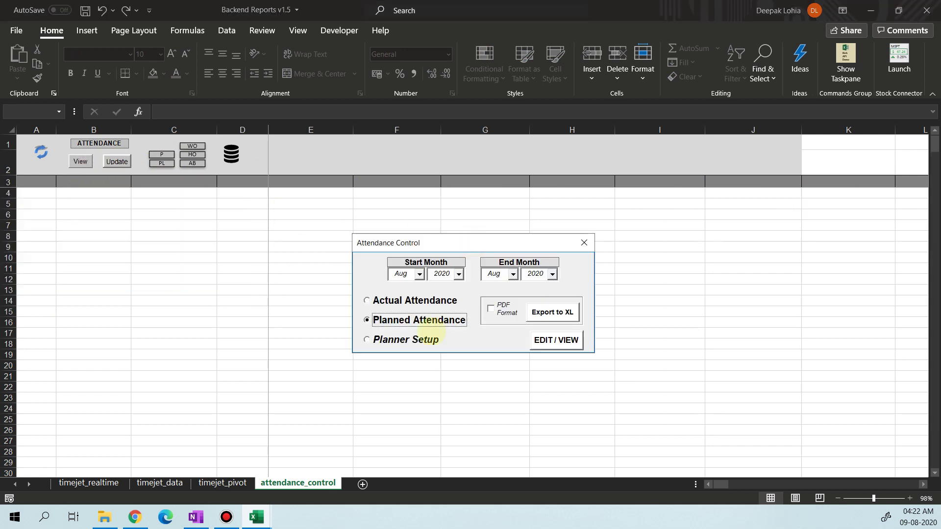
{"action": "left_click", "coordinate": [564, 342]}
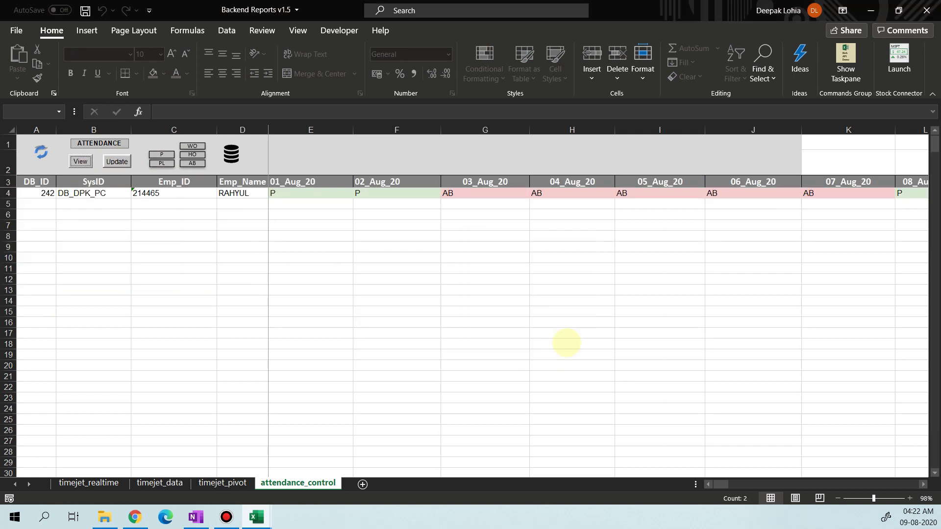
- Select the 3–7 August entries, save the planned attendance, and reload it into the sheet
{"action": "left_click_drag", "start_coordinate": [331, 194], "coordinate": [405, 194]}
{"action": "mouse_move", "coordinate": [490, 185]}
{"action": "left_mouse_down"}
{"action": "mouse_move", "coordinate": [825, 204]}
{"action": "mouse_move", "coordinate": [823, 194]}
{"action": "left_mouse_up"}
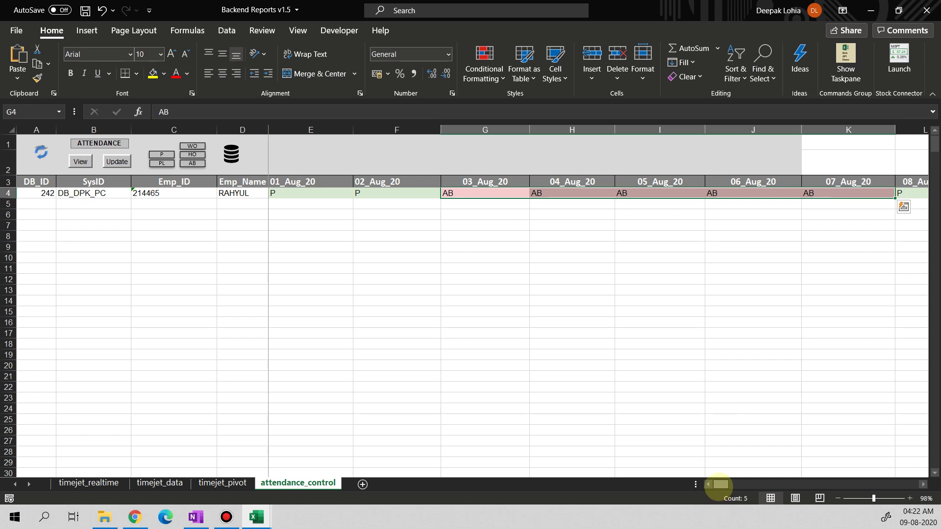
{"action": "mouse_move", "coordinate": [718, 485]}
{"action": "left_mouse_down"}
{"action": "mouse_move", "coordinate": [737, 484]}
{"action": "mouse_move", "coordinate": [668, 491]}
{"action": "left_mouse_up"}
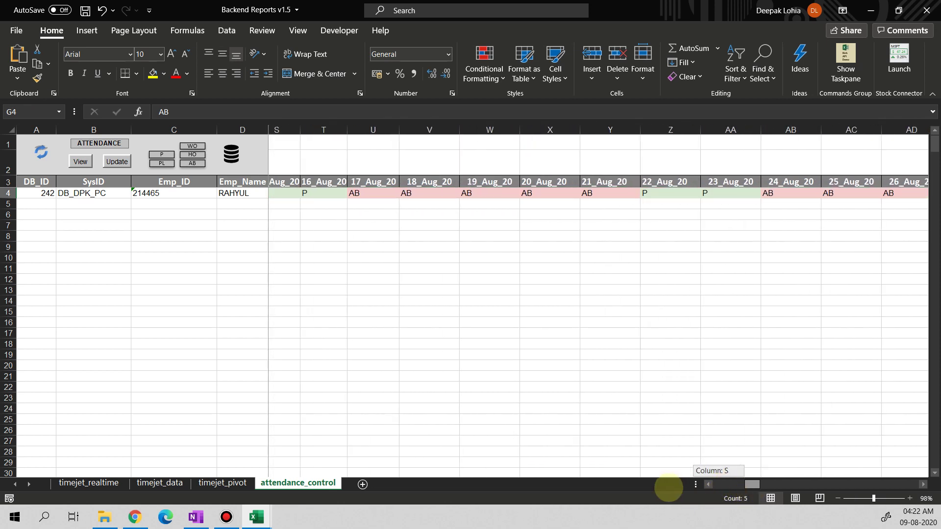
{"action": "left_click", "coordinate": [116, 161]}
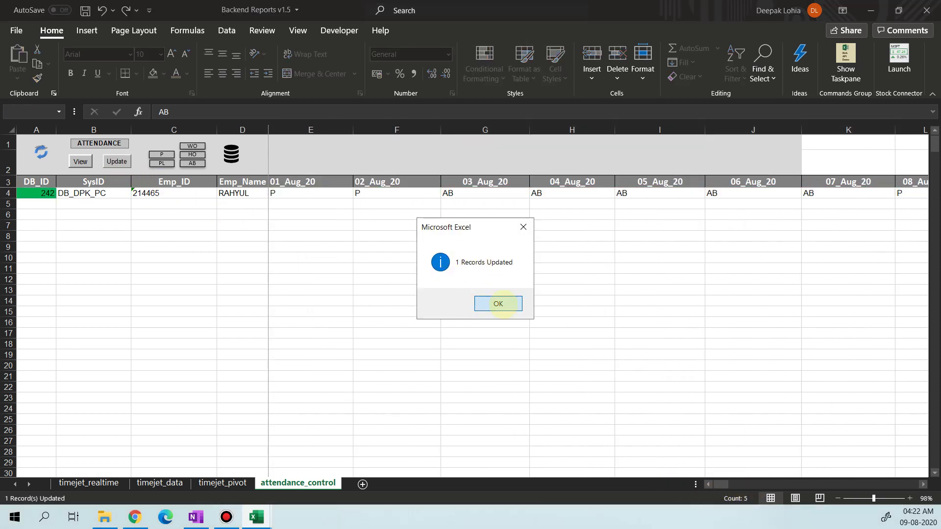
{"action": "left_click", "coordinate": [499, 303]}
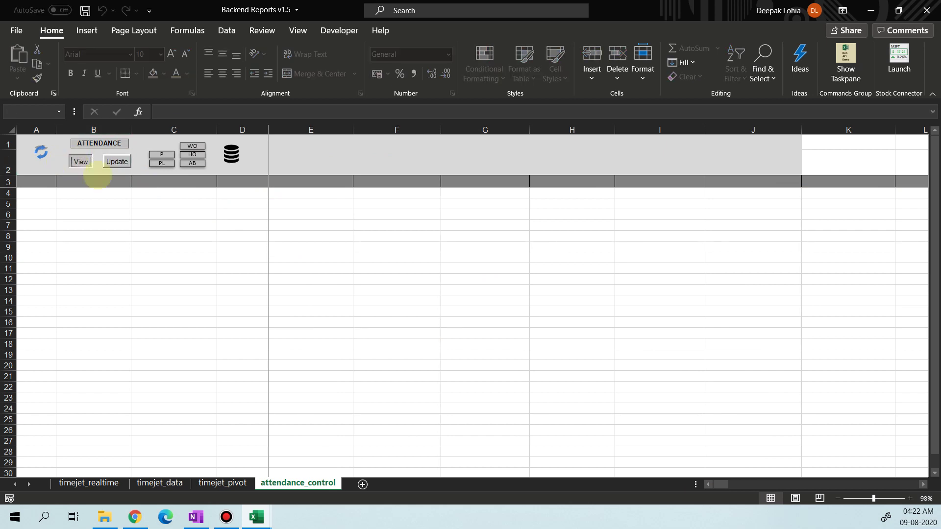
{"action": "left_click", "coordinate": [80, 161]}
{"action": "left_click", "coordinate": [208, 296]}
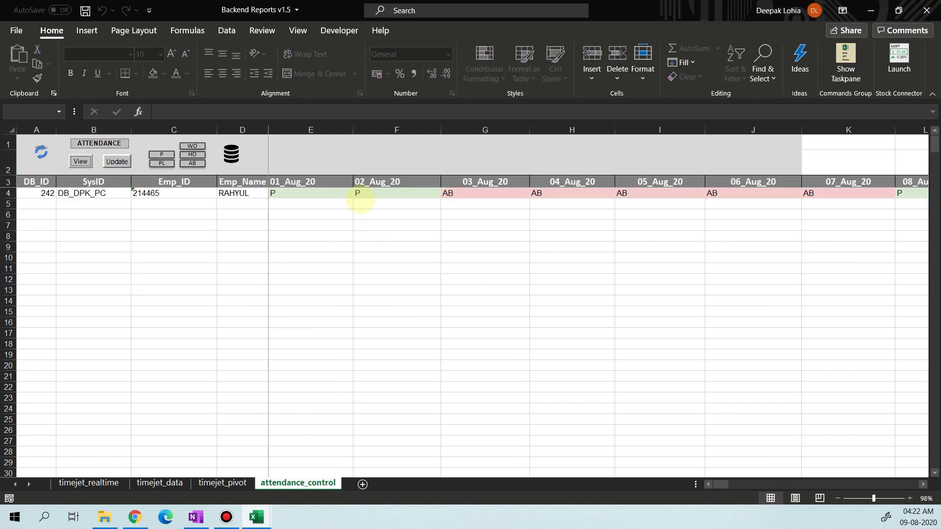
{"action": "left_click_drag", "start_coordinate": [736, 491], "coordinate": [661, 492]}
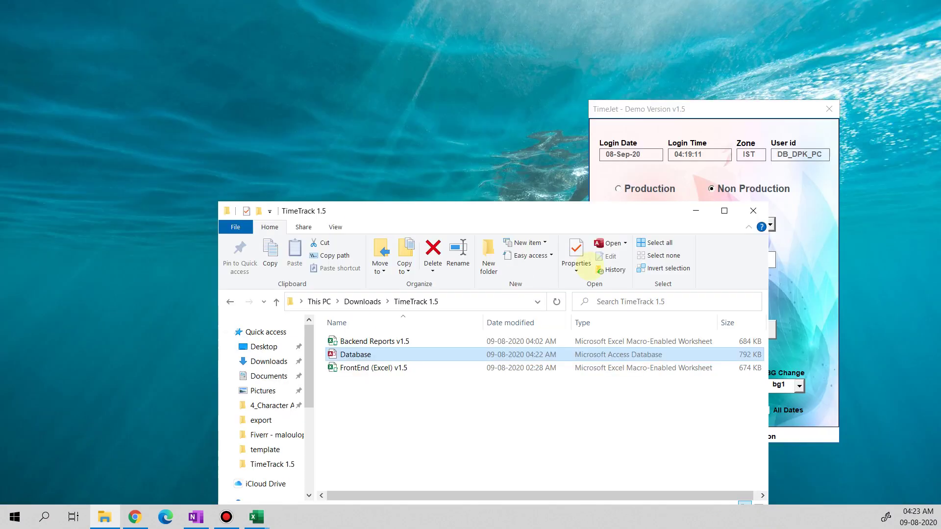
- Submit the current TimeJet session and close the TimeJet form
{"action": "left_click", "coordinate": [745, 110]}
{"action": "left_click", "coordinate": [829, 109]}
{"action": "left_click", "coordinate": [510, 303]}
{"action": "left_click", "coordinate": [748, 330]}
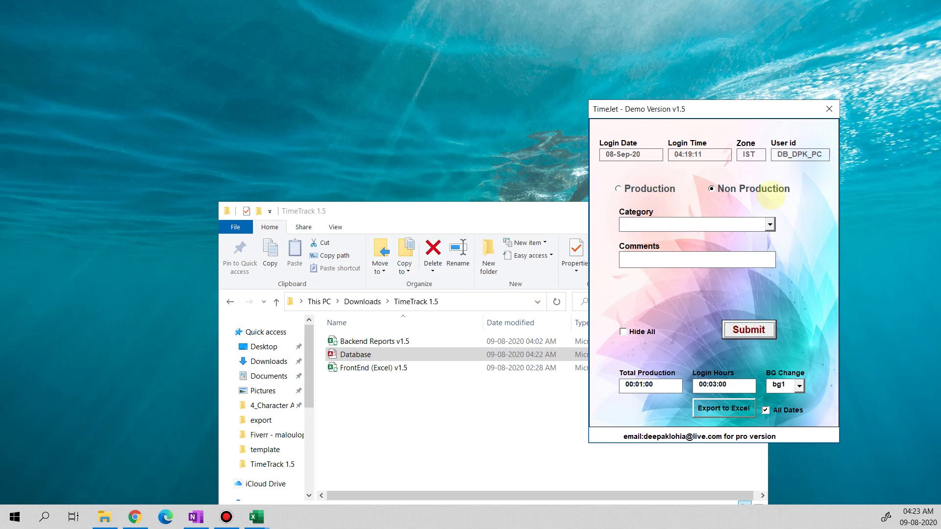
{"action": "left_click", "coordinate": [829, 109]}
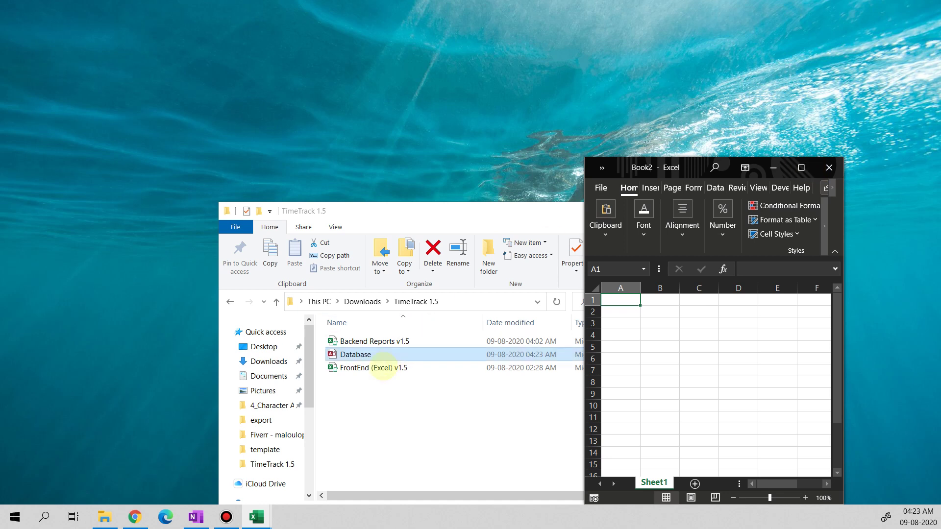
- Open the FrontEnd (Excel) v1.5 workbook from the TimeTrack 1.5 folder
{"action": "left_click", "coordinate": [382, 367]}
{"action": "left_click", "coordinate": [383, 367]}
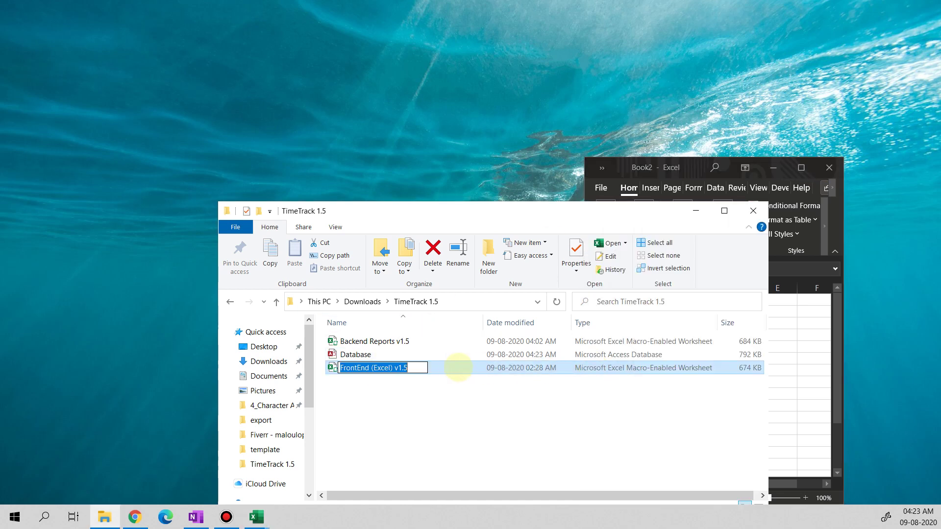
{"action": "key", "text": "Escape"}
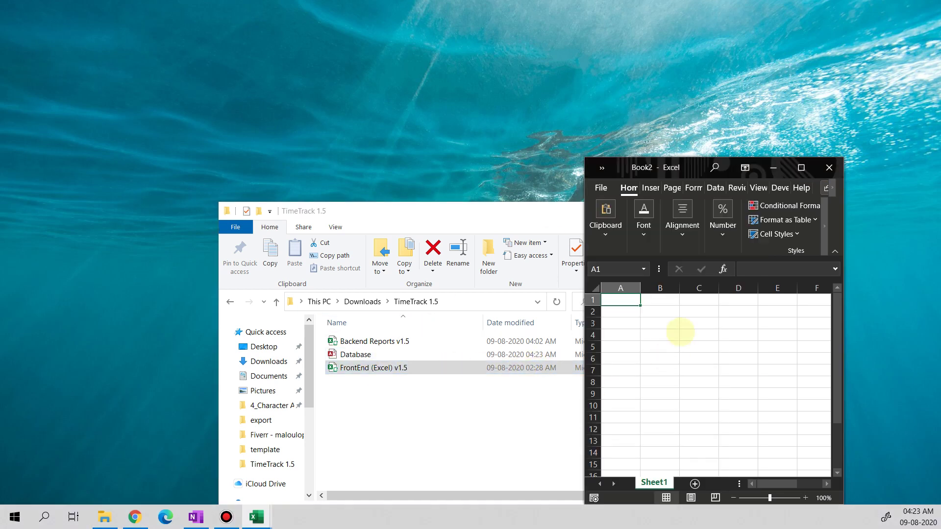
{"action": "left_click", "coordinate": [680, 334]}
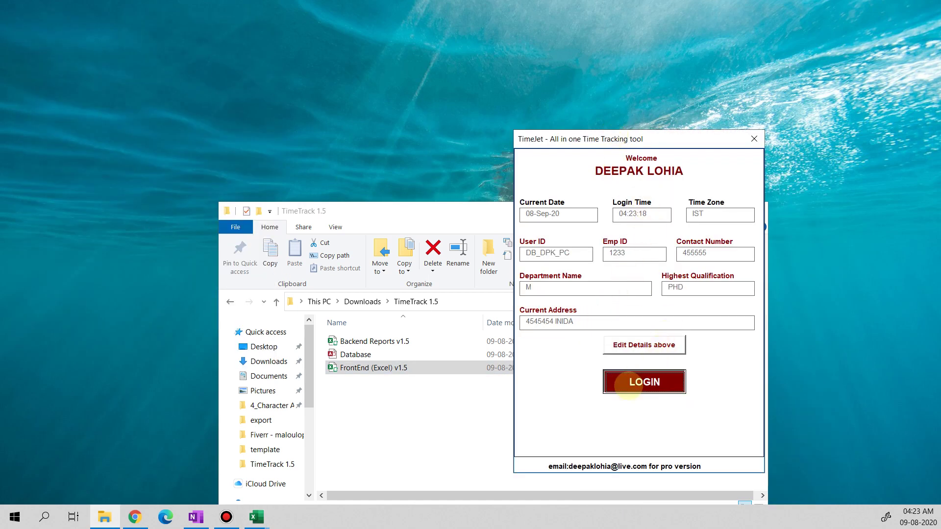
- Log in to TimeJet, submit a Break activity, and close the form
{"action": "left_click", "coordinate": [629, 386]}
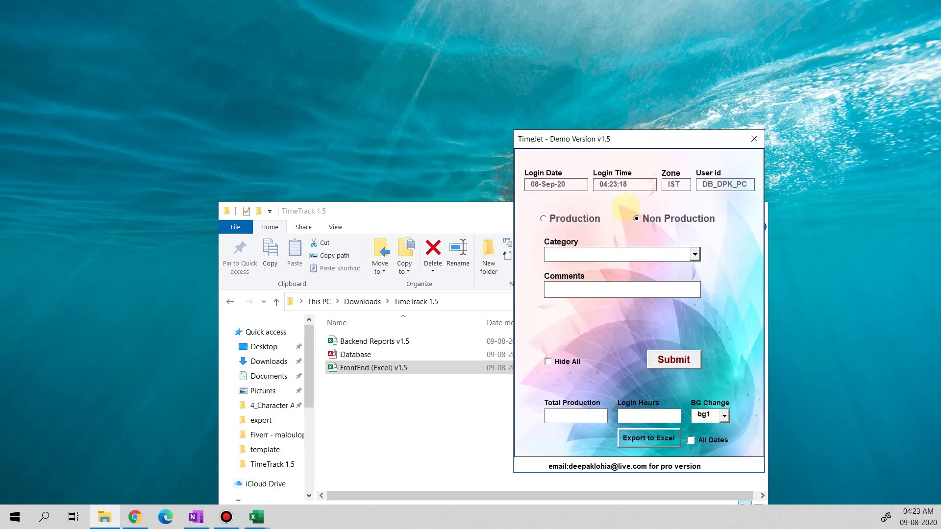
{"action": "left_click", "coordinate": [625, 254]}
{"action": "left_click", "coordinate": [621, 267]}
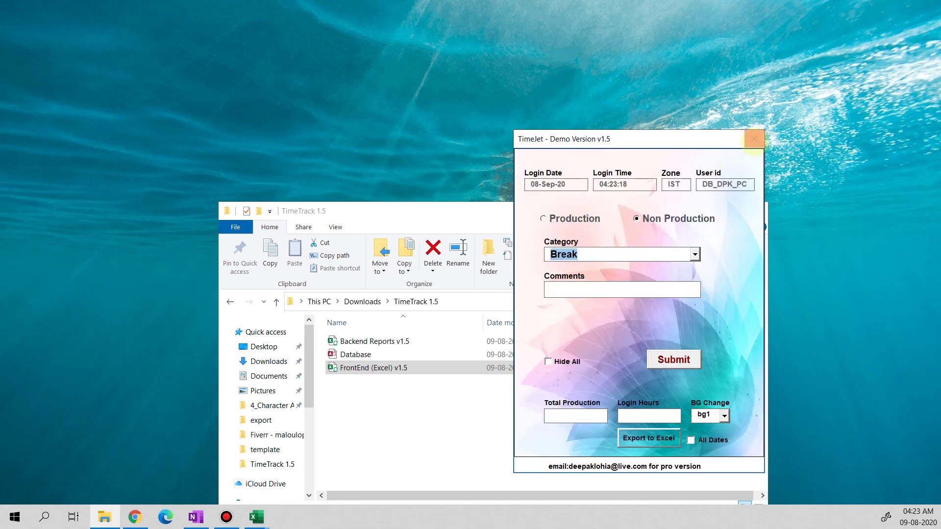
{"action": "left_click", "coordinate": [673, 359]}
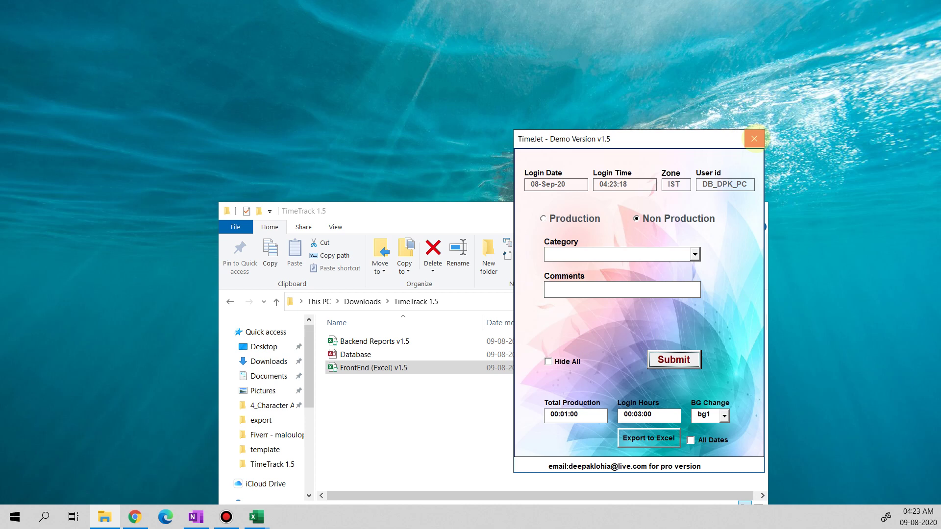
{"action": "left_click", "coordinate": [753, 138]}
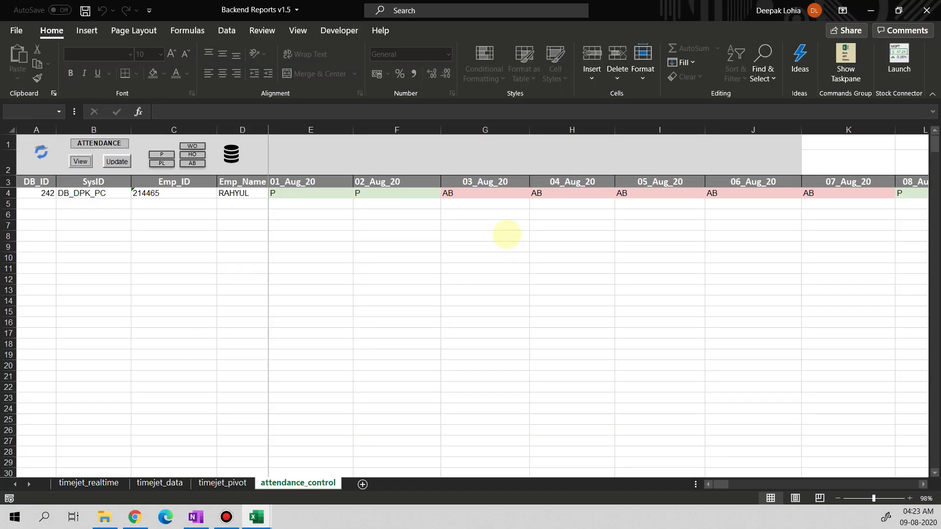
- Load the August 2020 actual attendance and inspect the 09_Aug_20 entry marked P
{"action": "left_click", "coordinate": [80, 162]}
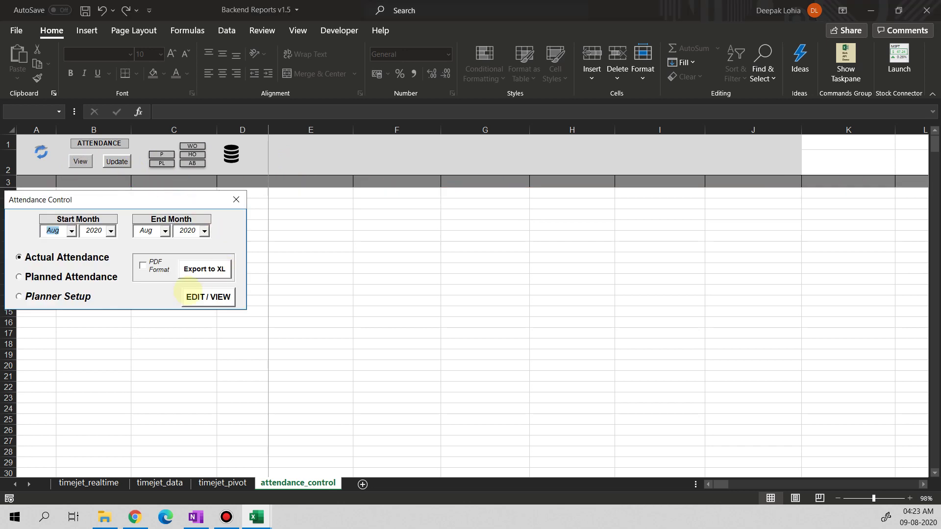
{"action": "left_click", "coordinate": [209, 297]}
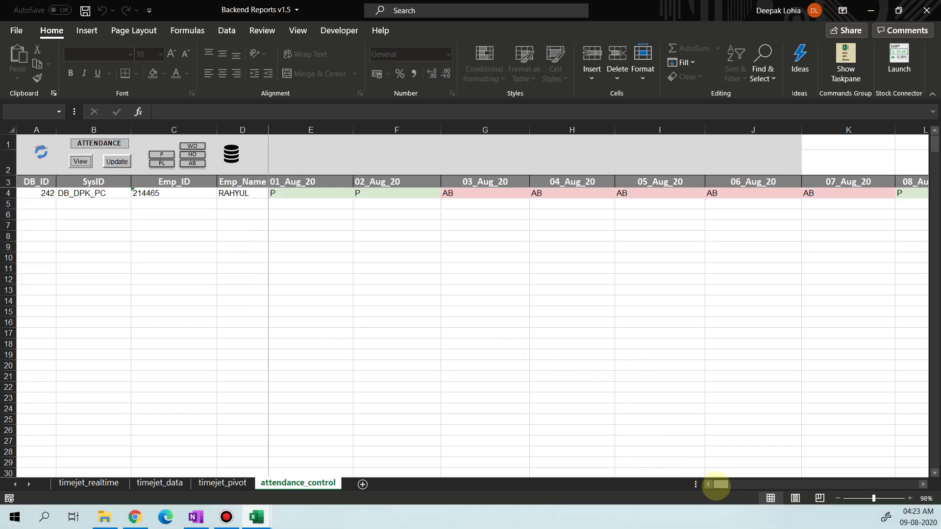
{"action": "left_click_drag", "start_coordinate": [711, 483], "coordinate": [728, 484]}
{"action": "left_click", "coordinate": [634, 193]}
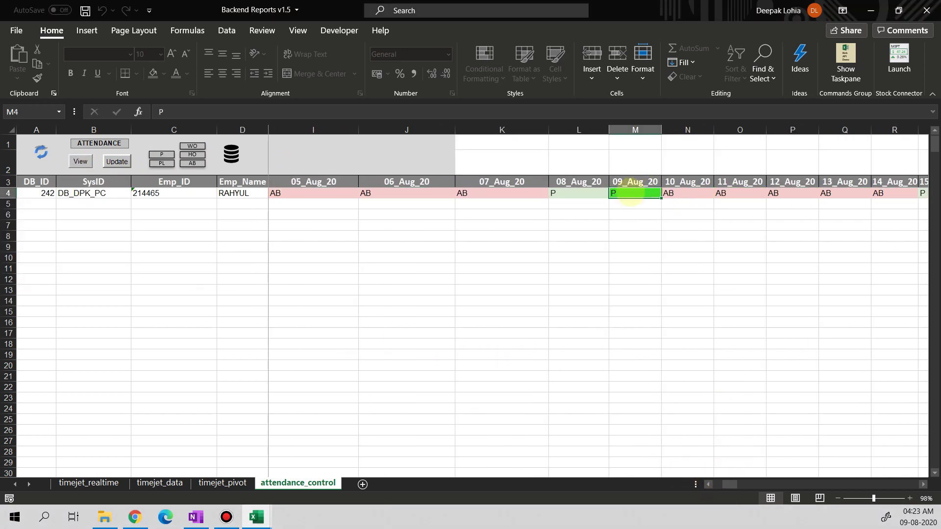
{"action": "left_click", "coordinate": [634, 225]}
{"action": "left_click", "coordinate": [634, 194]}
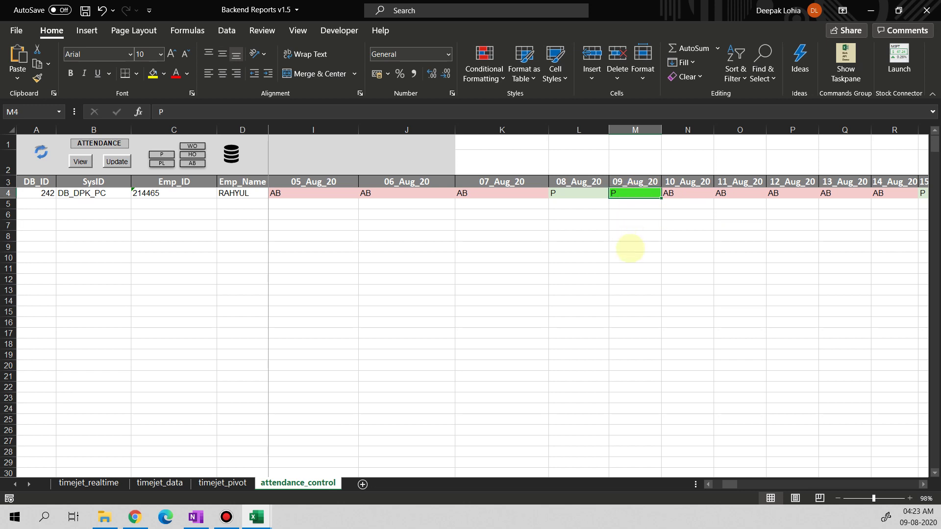
{"action": "left_click_drag", "start_coordinate": [726, 484], "coordinate": [732, 484]}
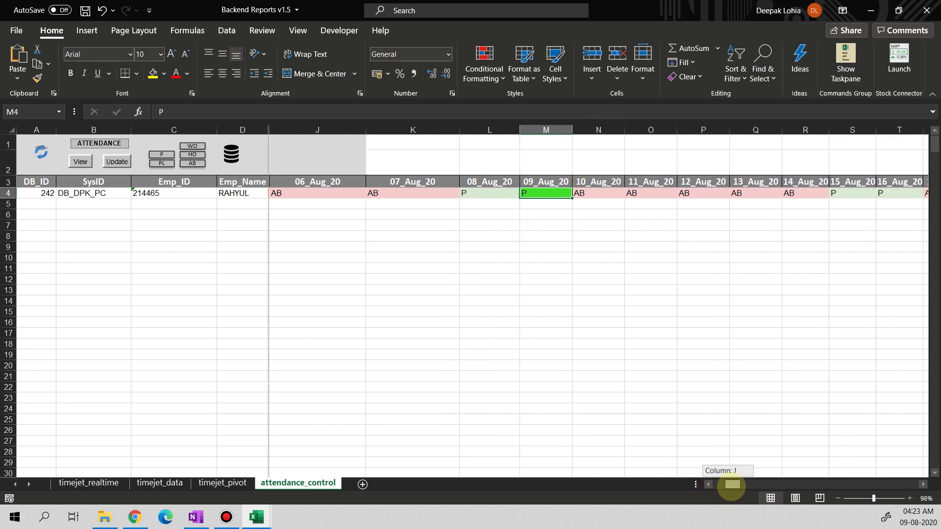
{"action": "left_click_drag", "start_coordinate": [541, 204], "coordinate": [532, 330]}
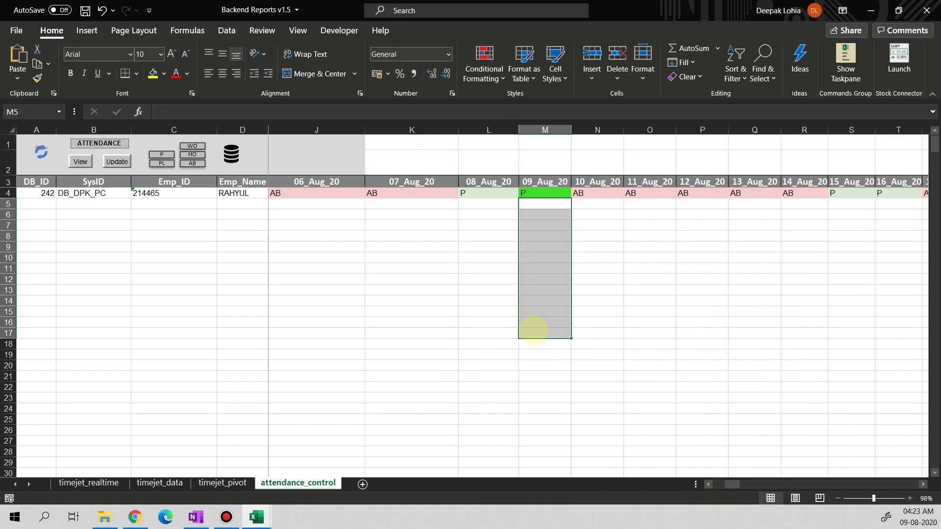
{"action": "key", "text": "Up"}
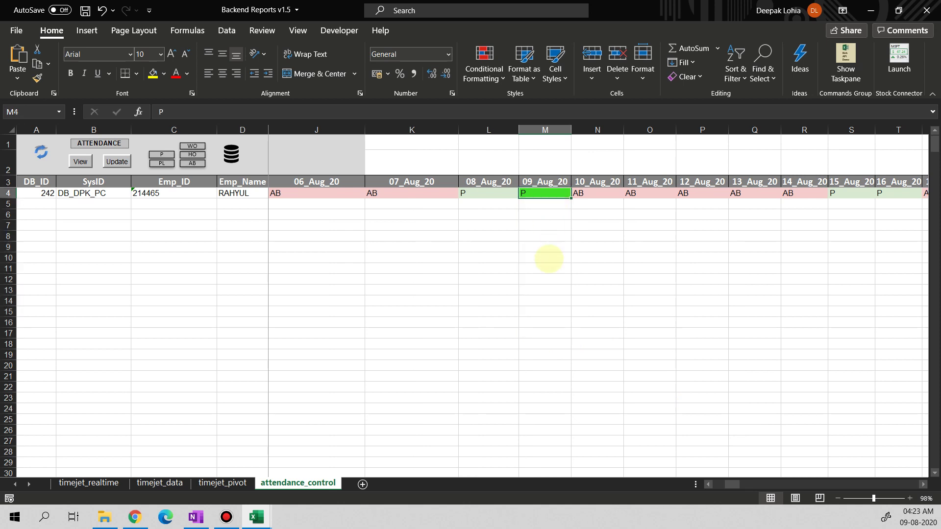
{"action": "left_click_drag", "start_coordinate": [728, 485], "coordinate": [706, 485]}
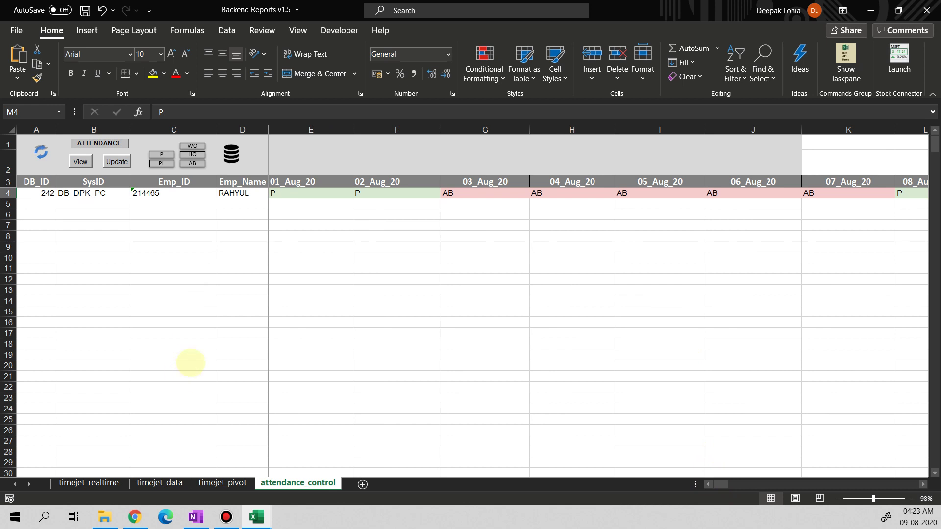
{"action": "left_click", "coordinate": [89, 483]}
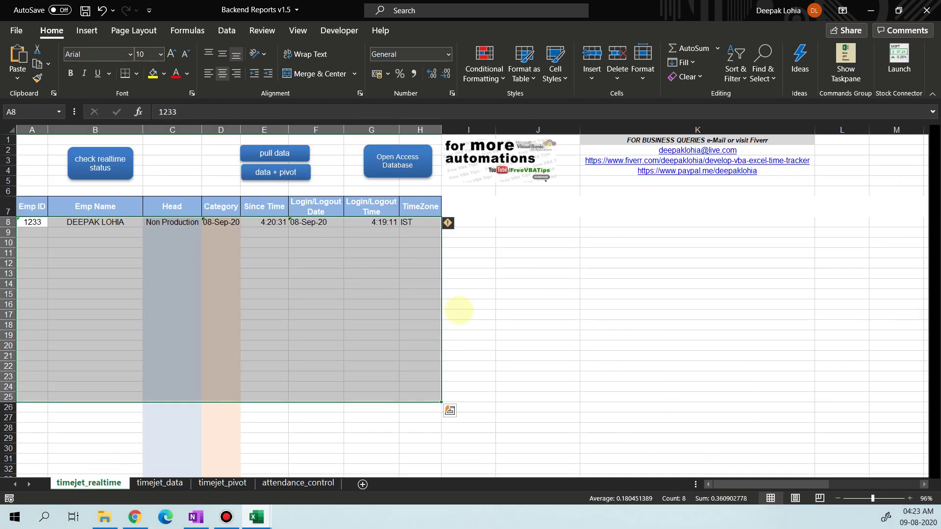